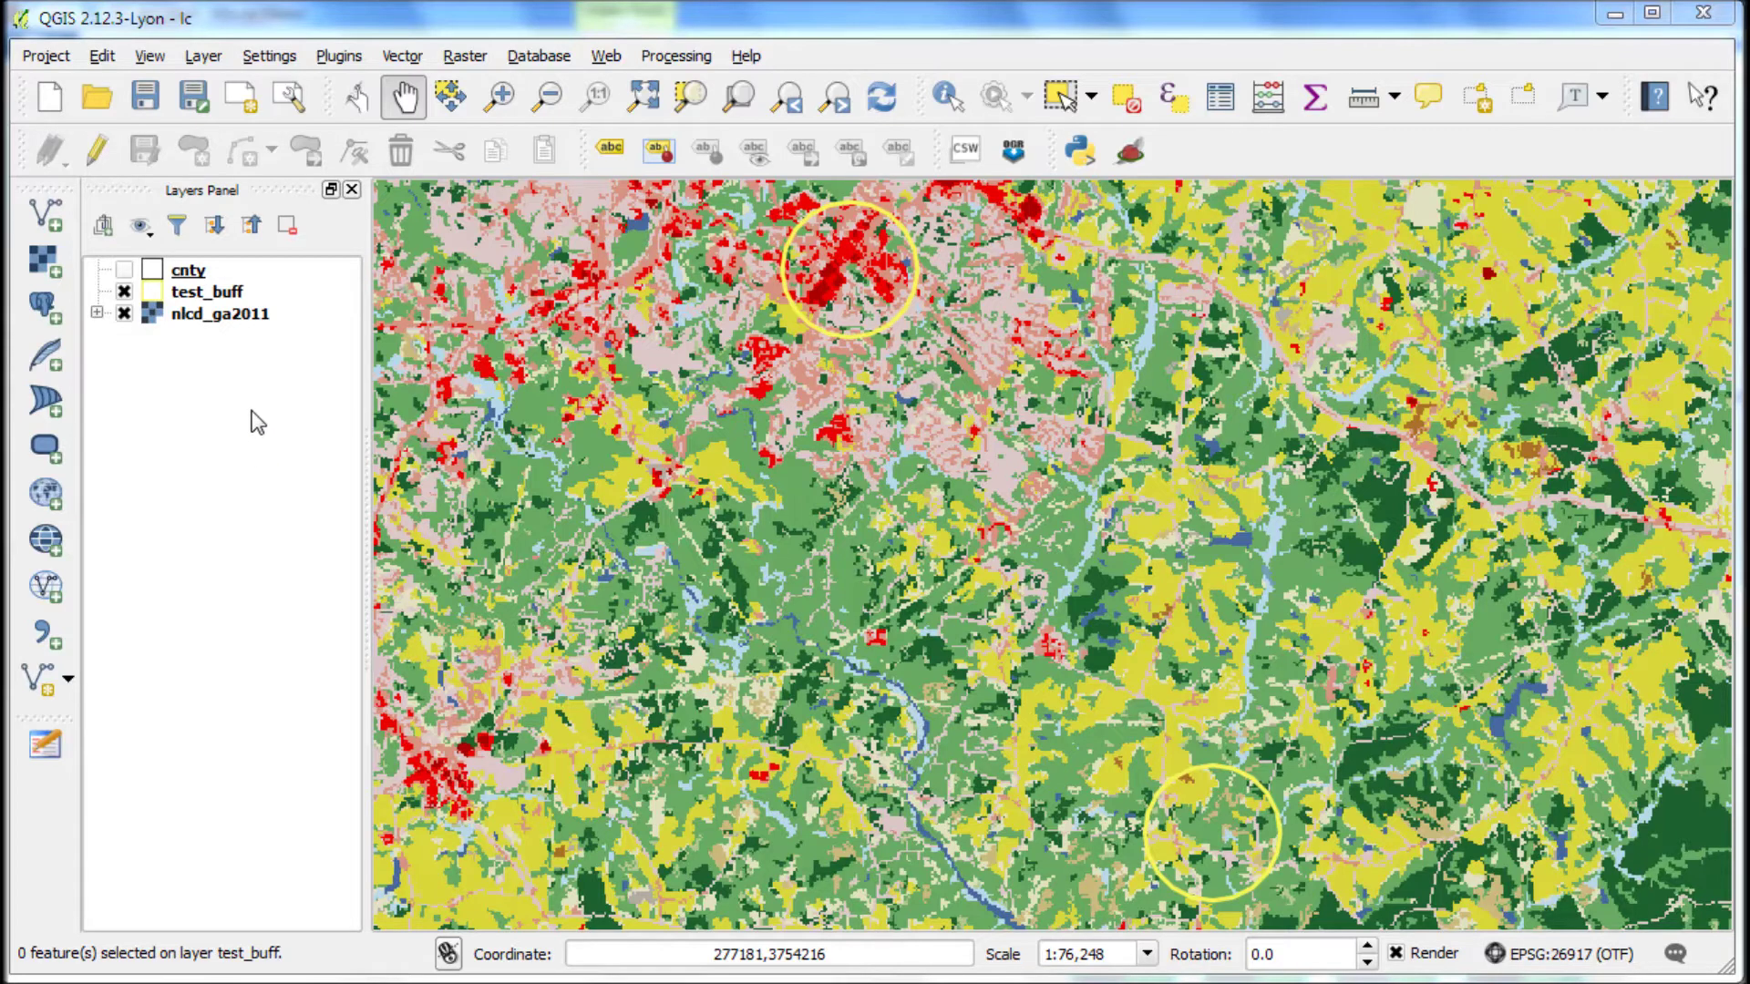
- Launch RasCats and choose test_buff.shp as the polygon overlay shapefile
left_click(201, 297)
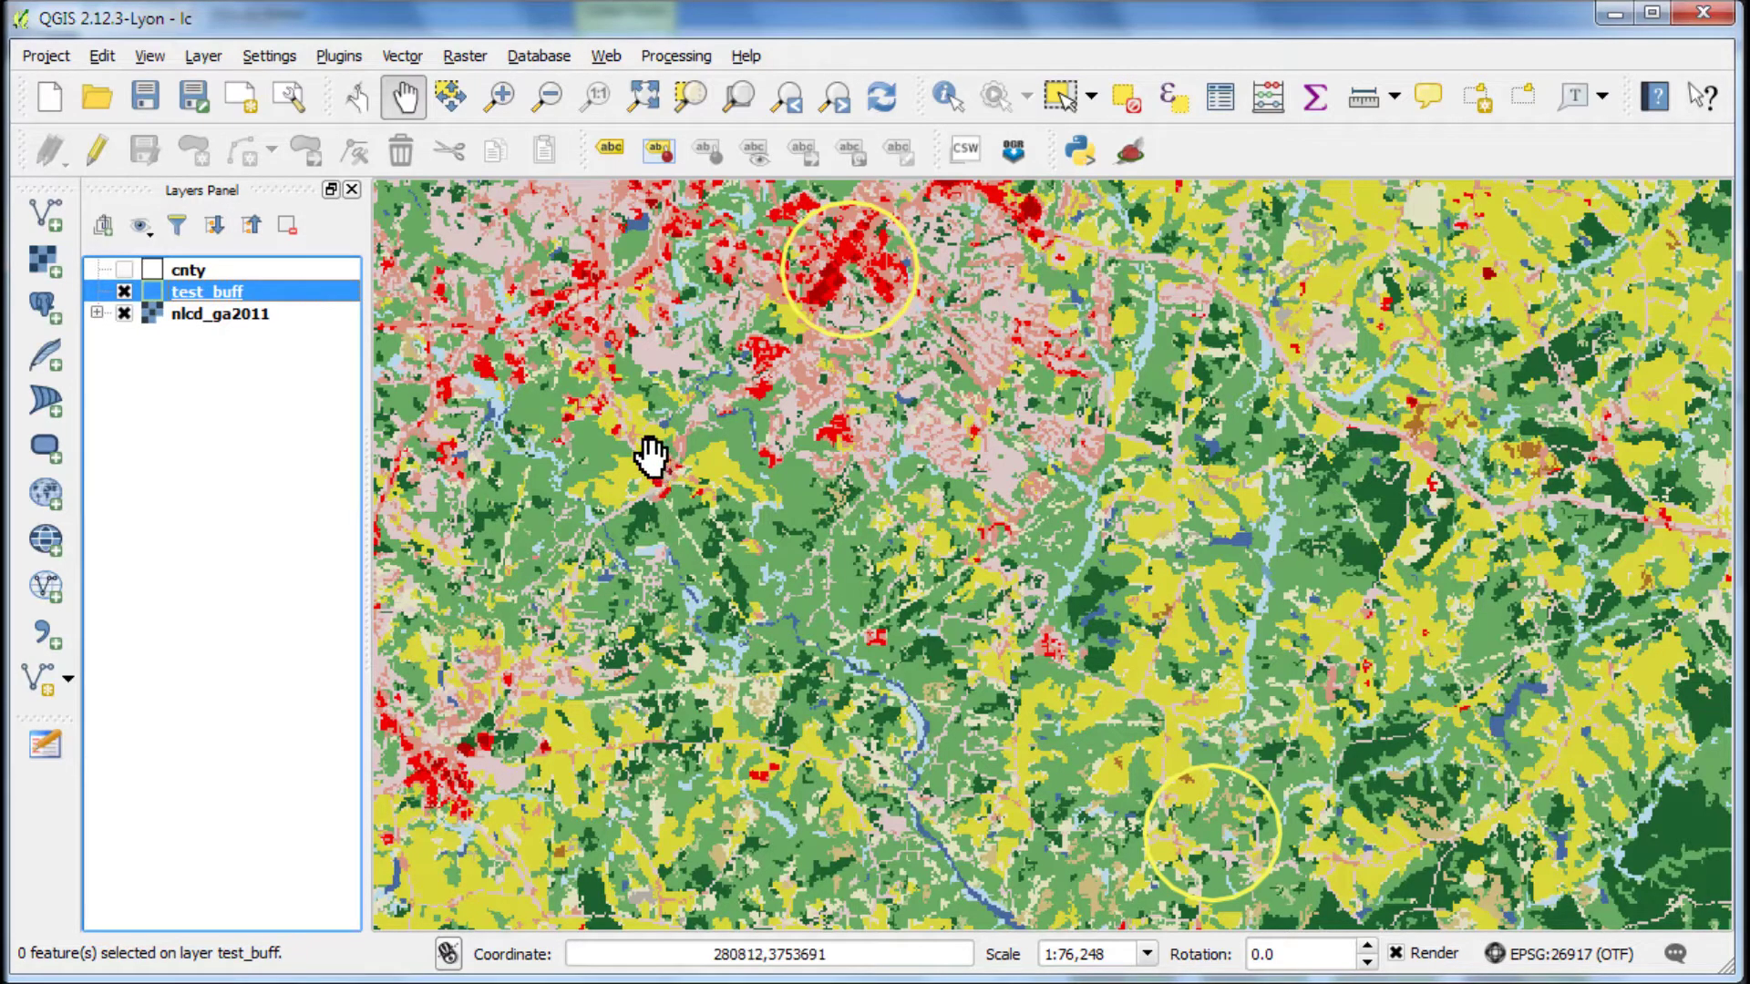
left_click(182, 310)
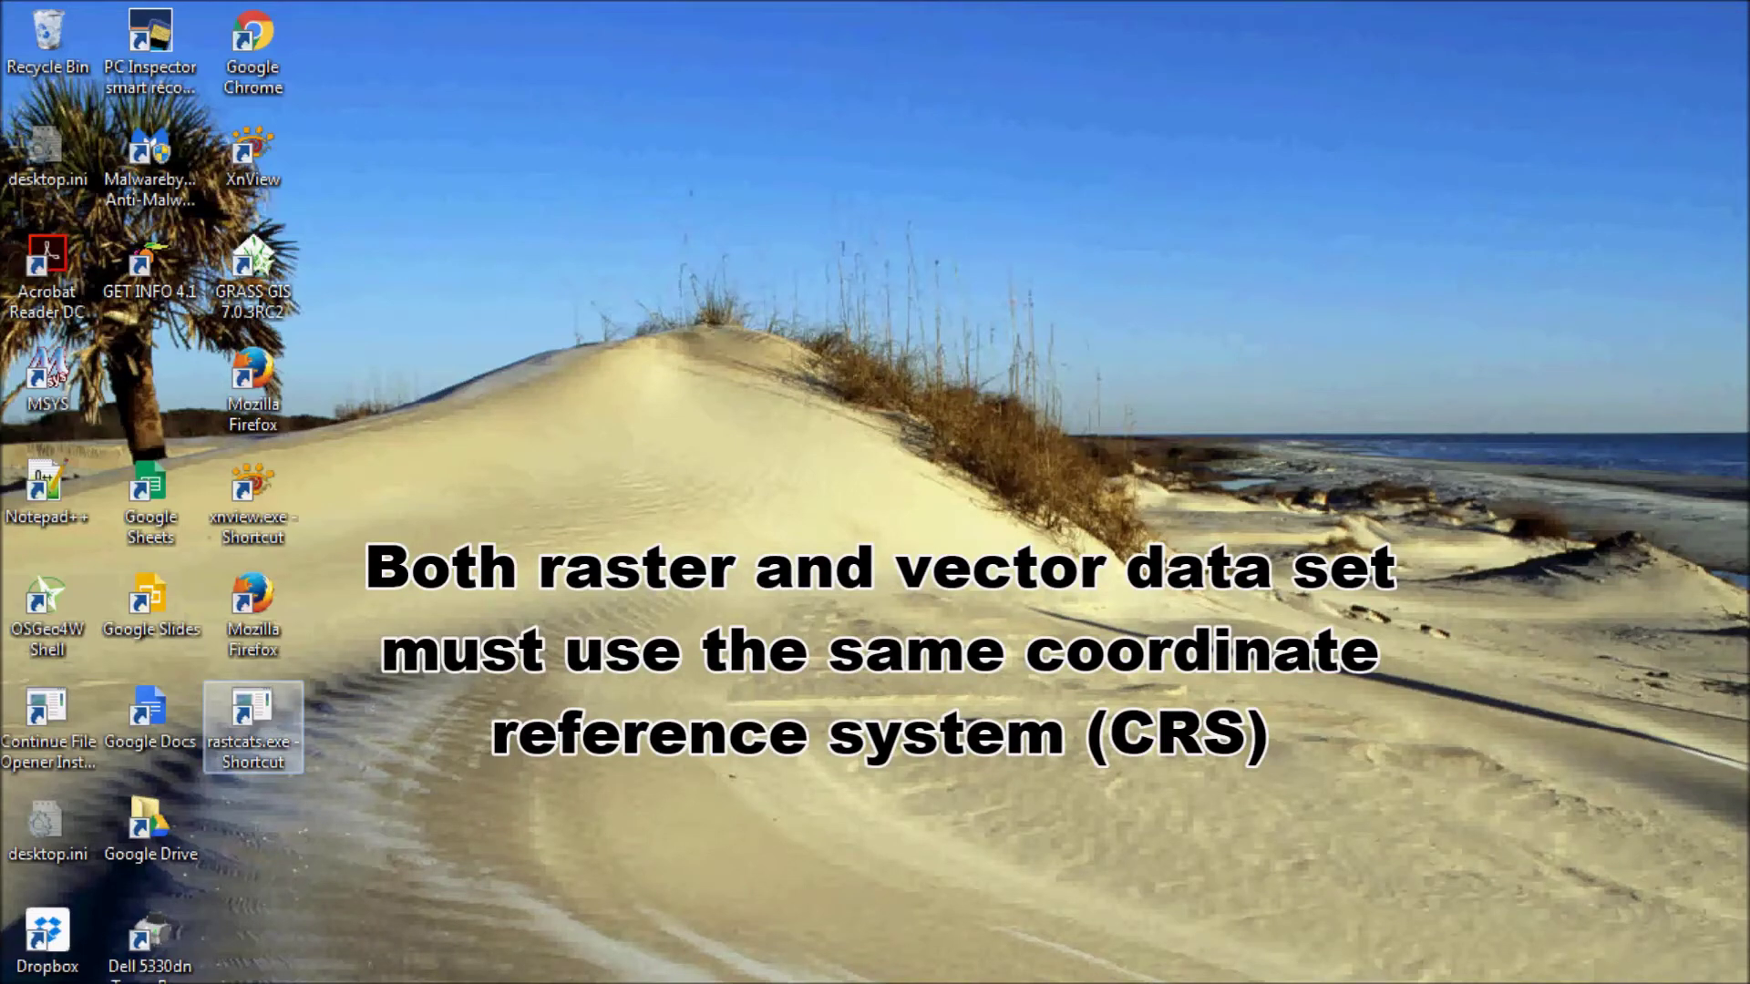
double_click(253, 720)
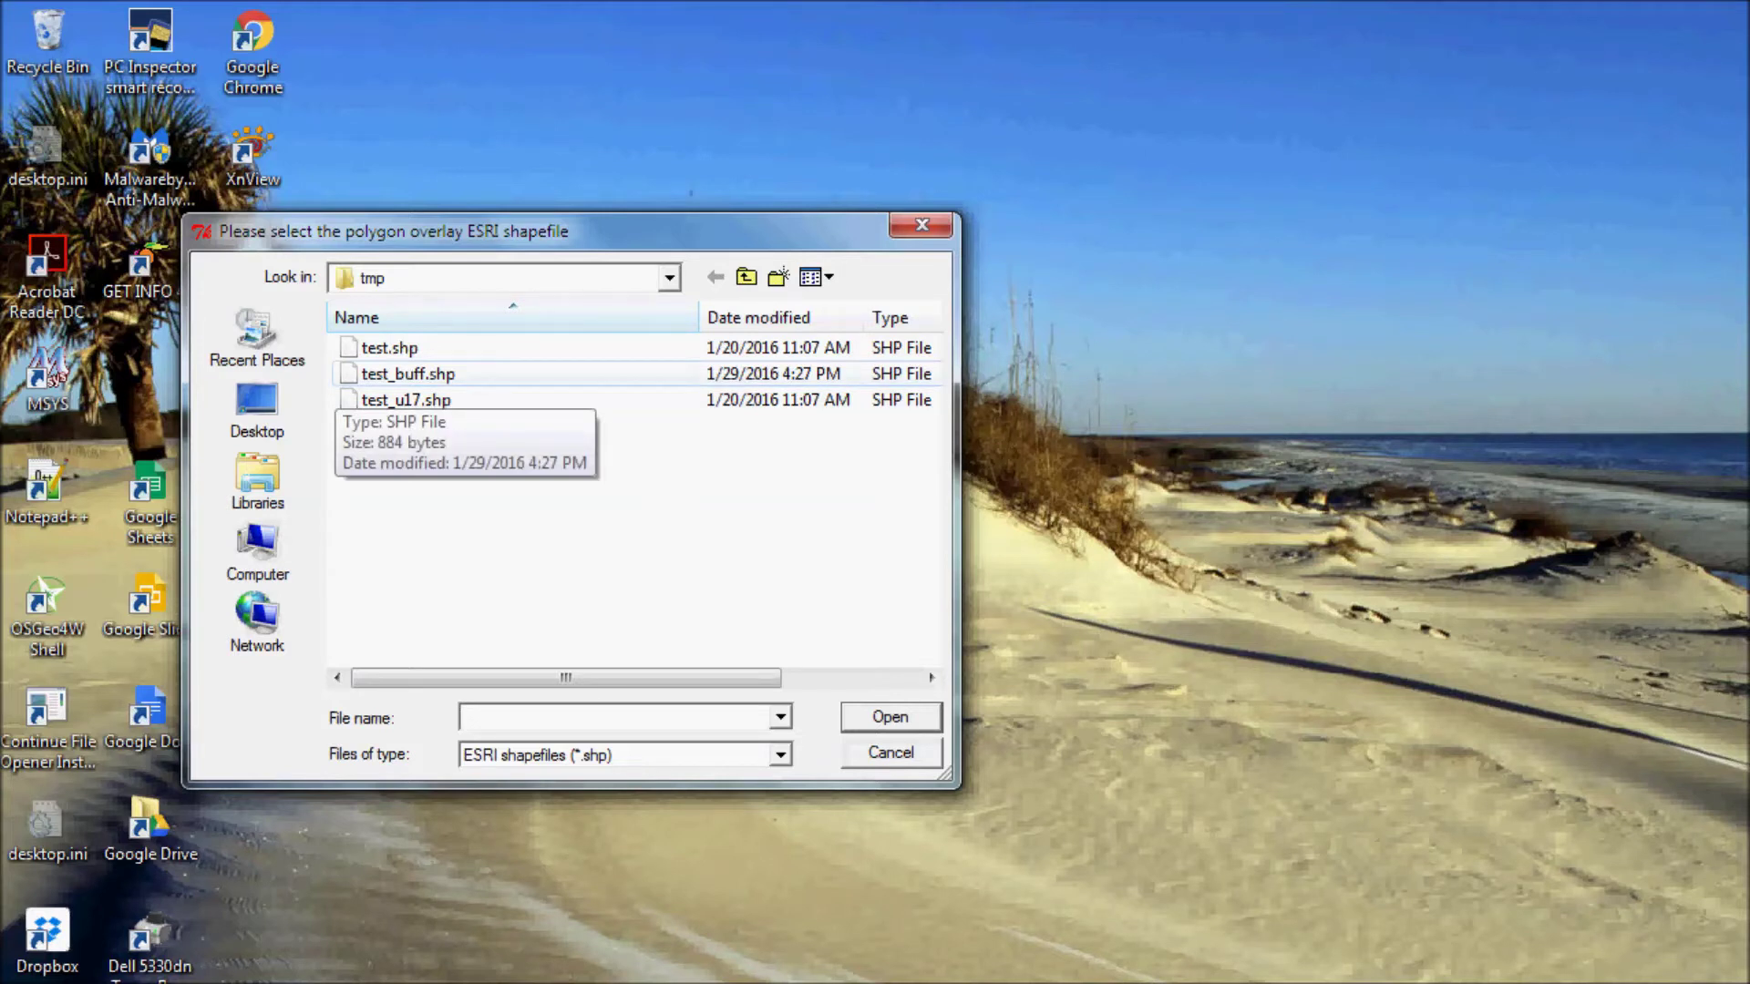
left_click(407, 374)
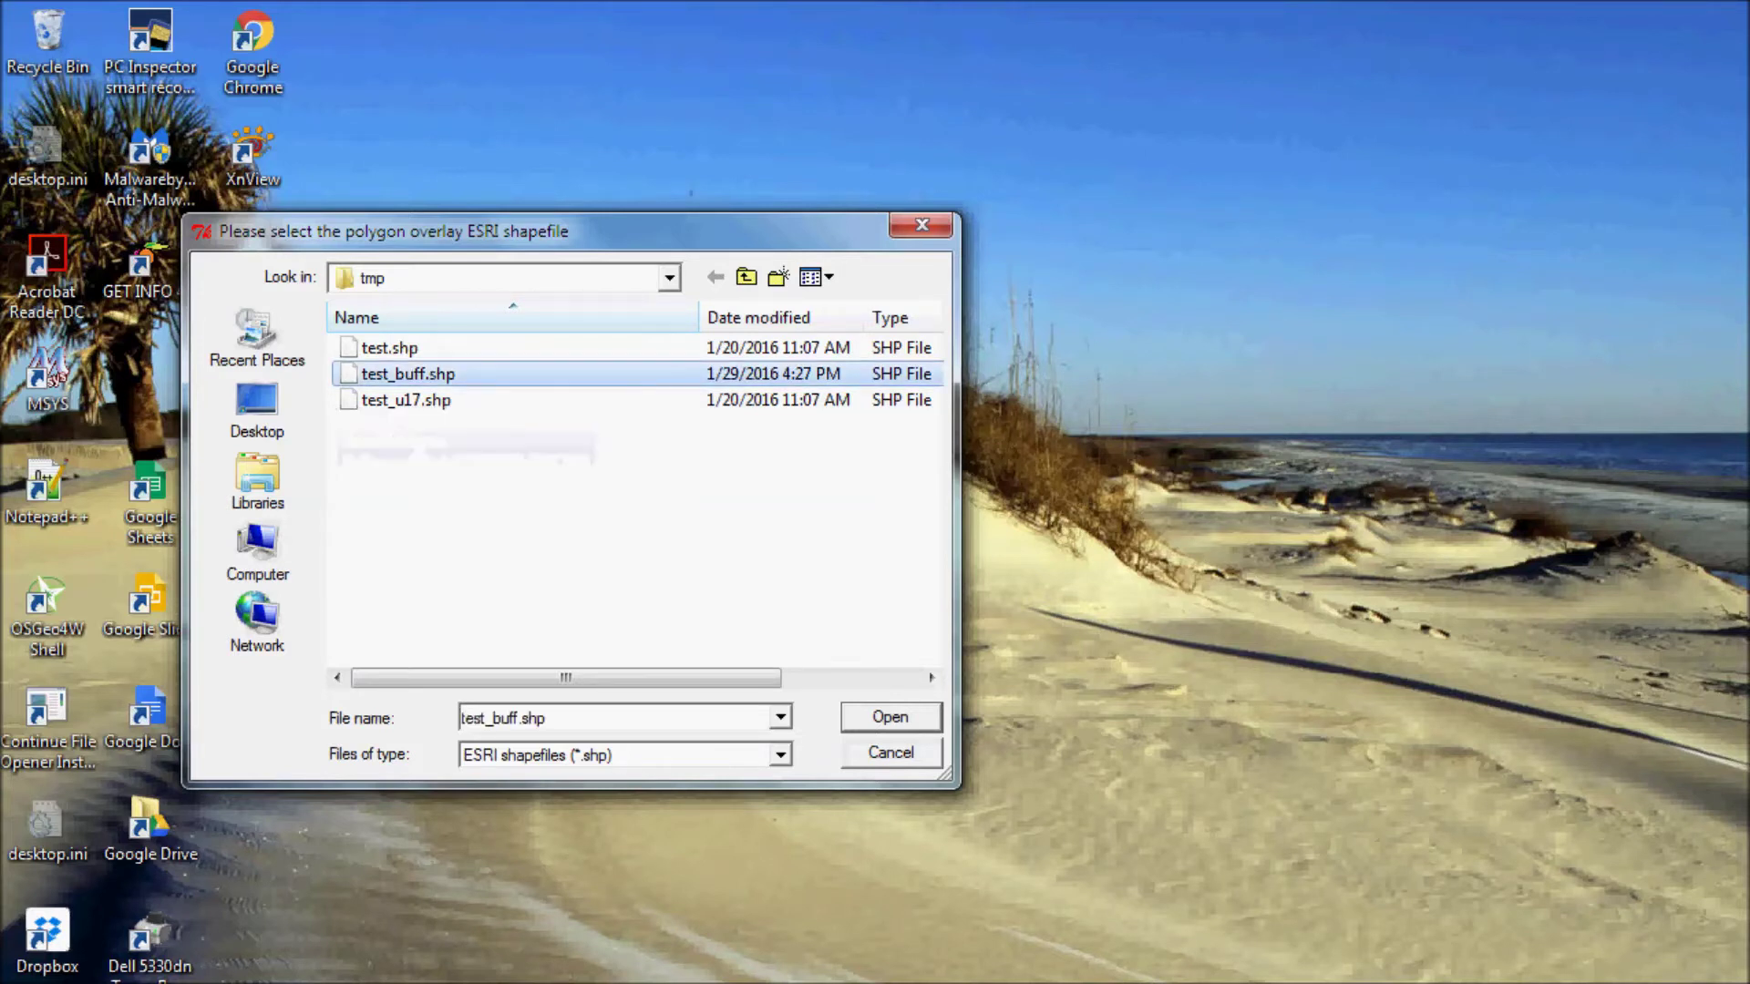
key("Return")
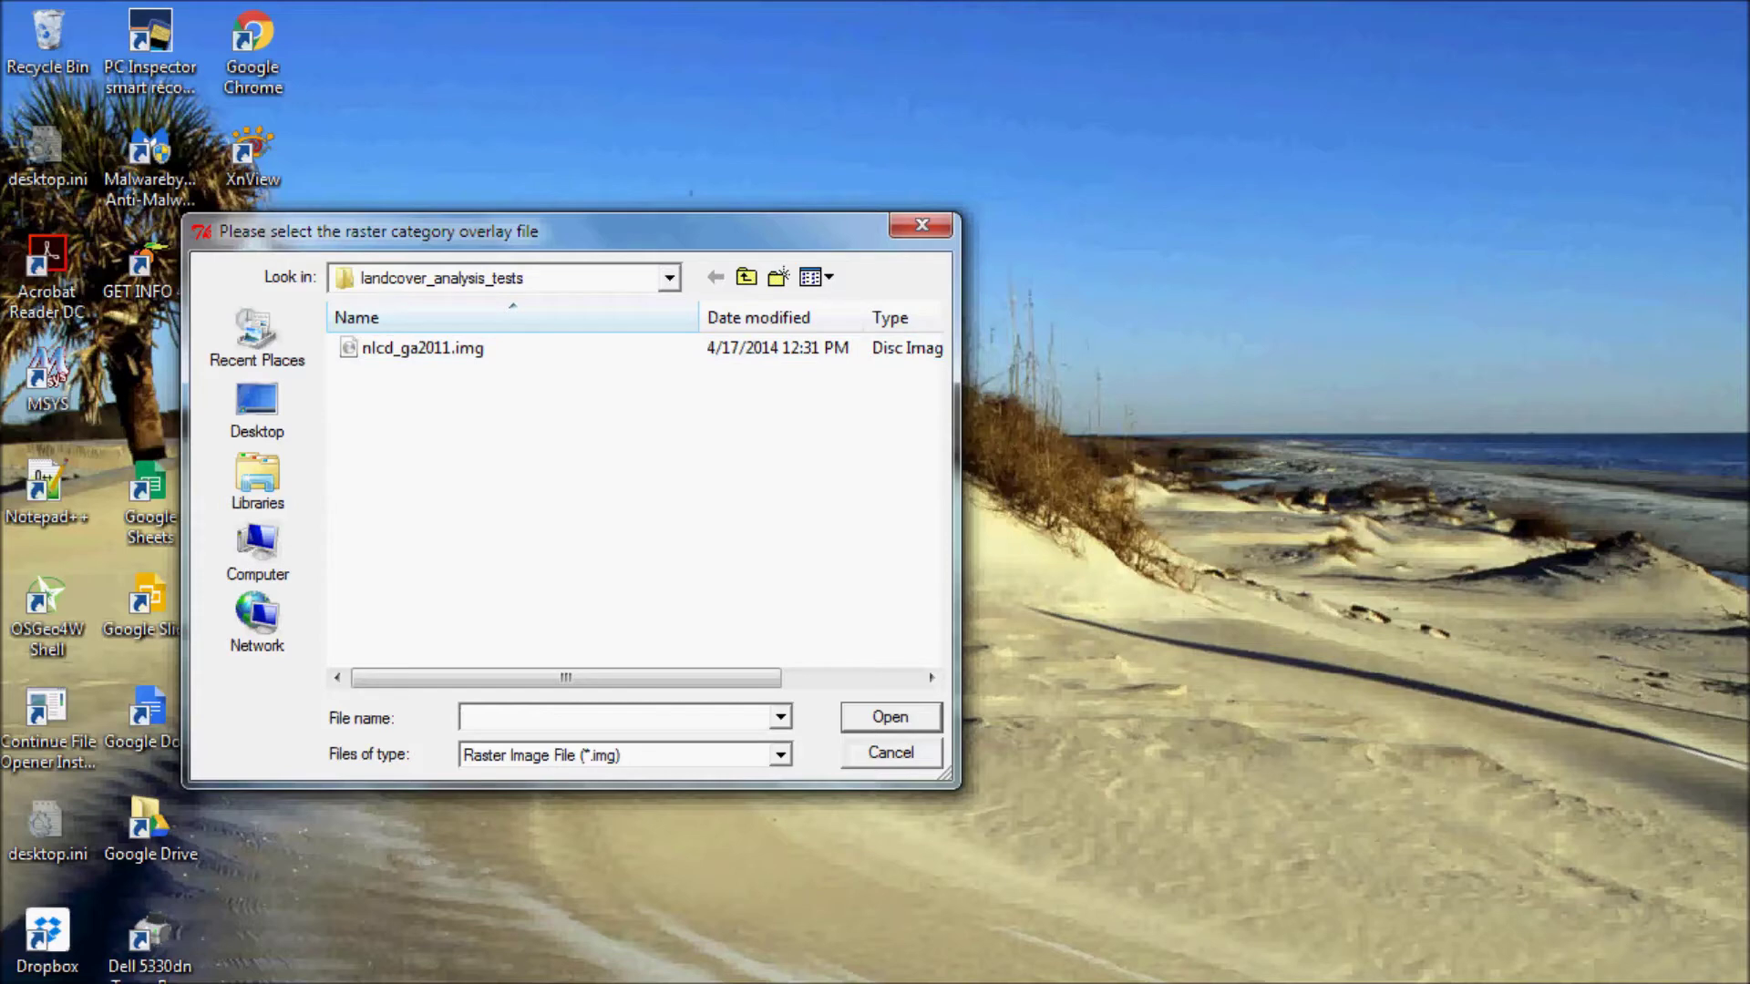
- Give RasCats nlcd_ga2011.img as the raster overlay and save output as test04.csv
left_click(422, 347)
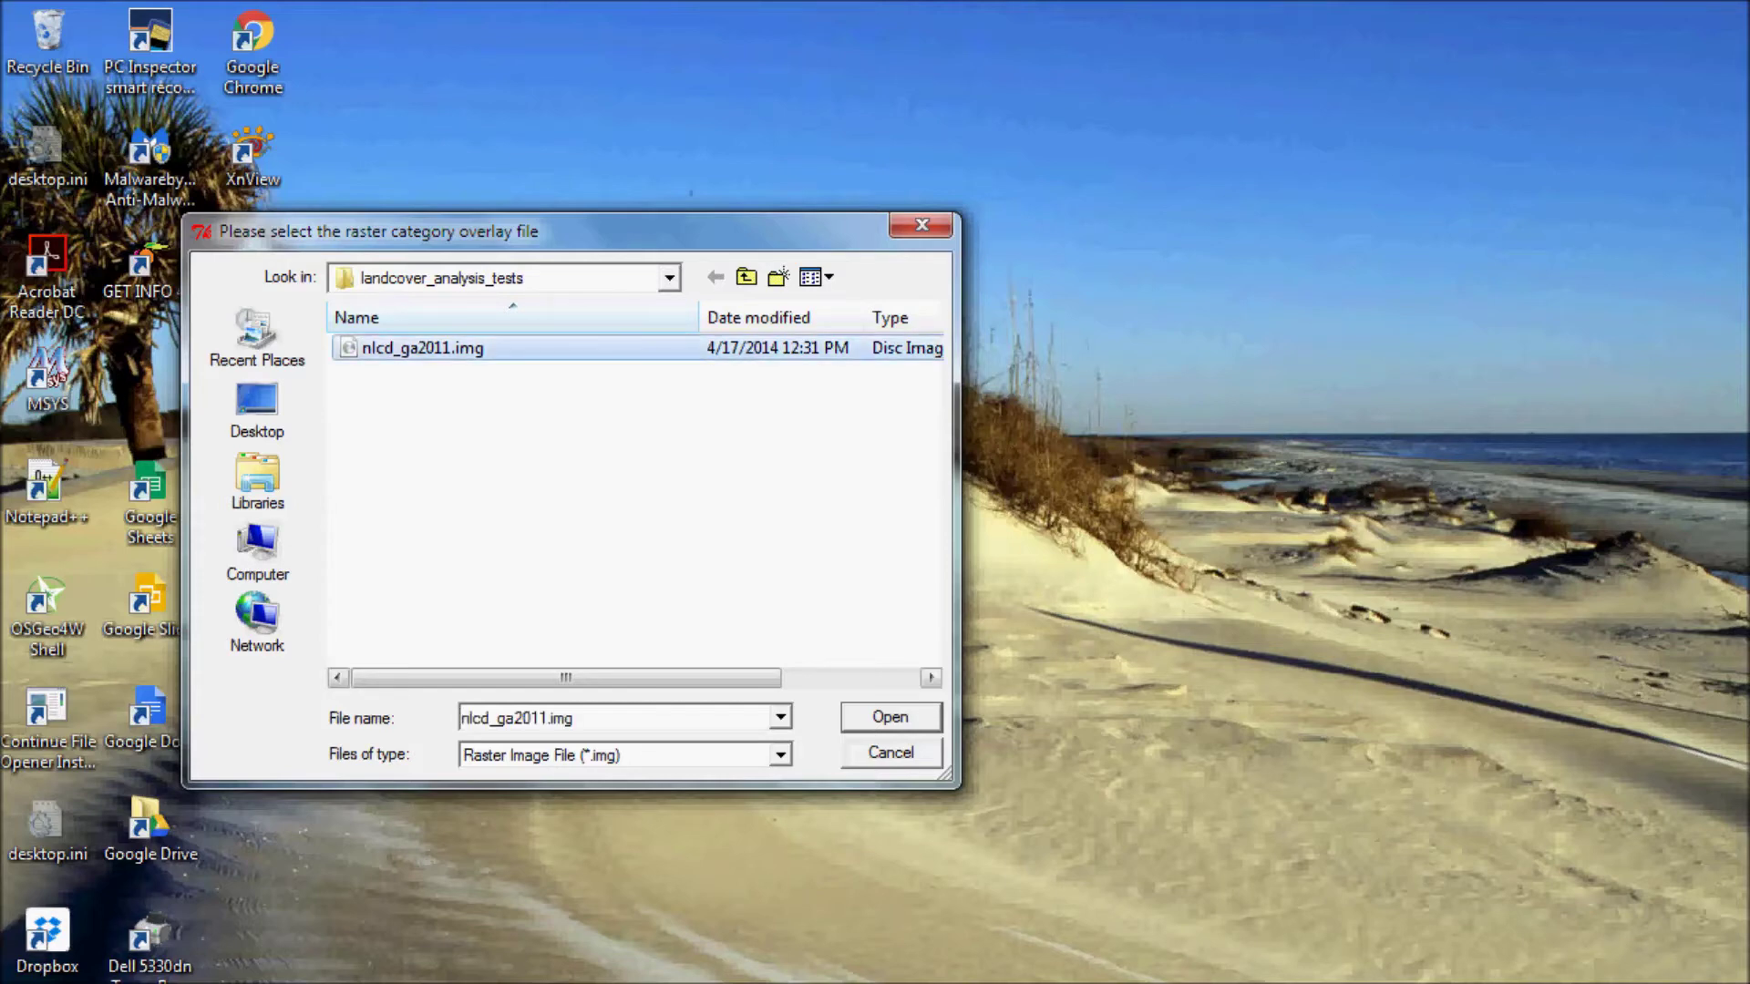
left_click(890, 716)
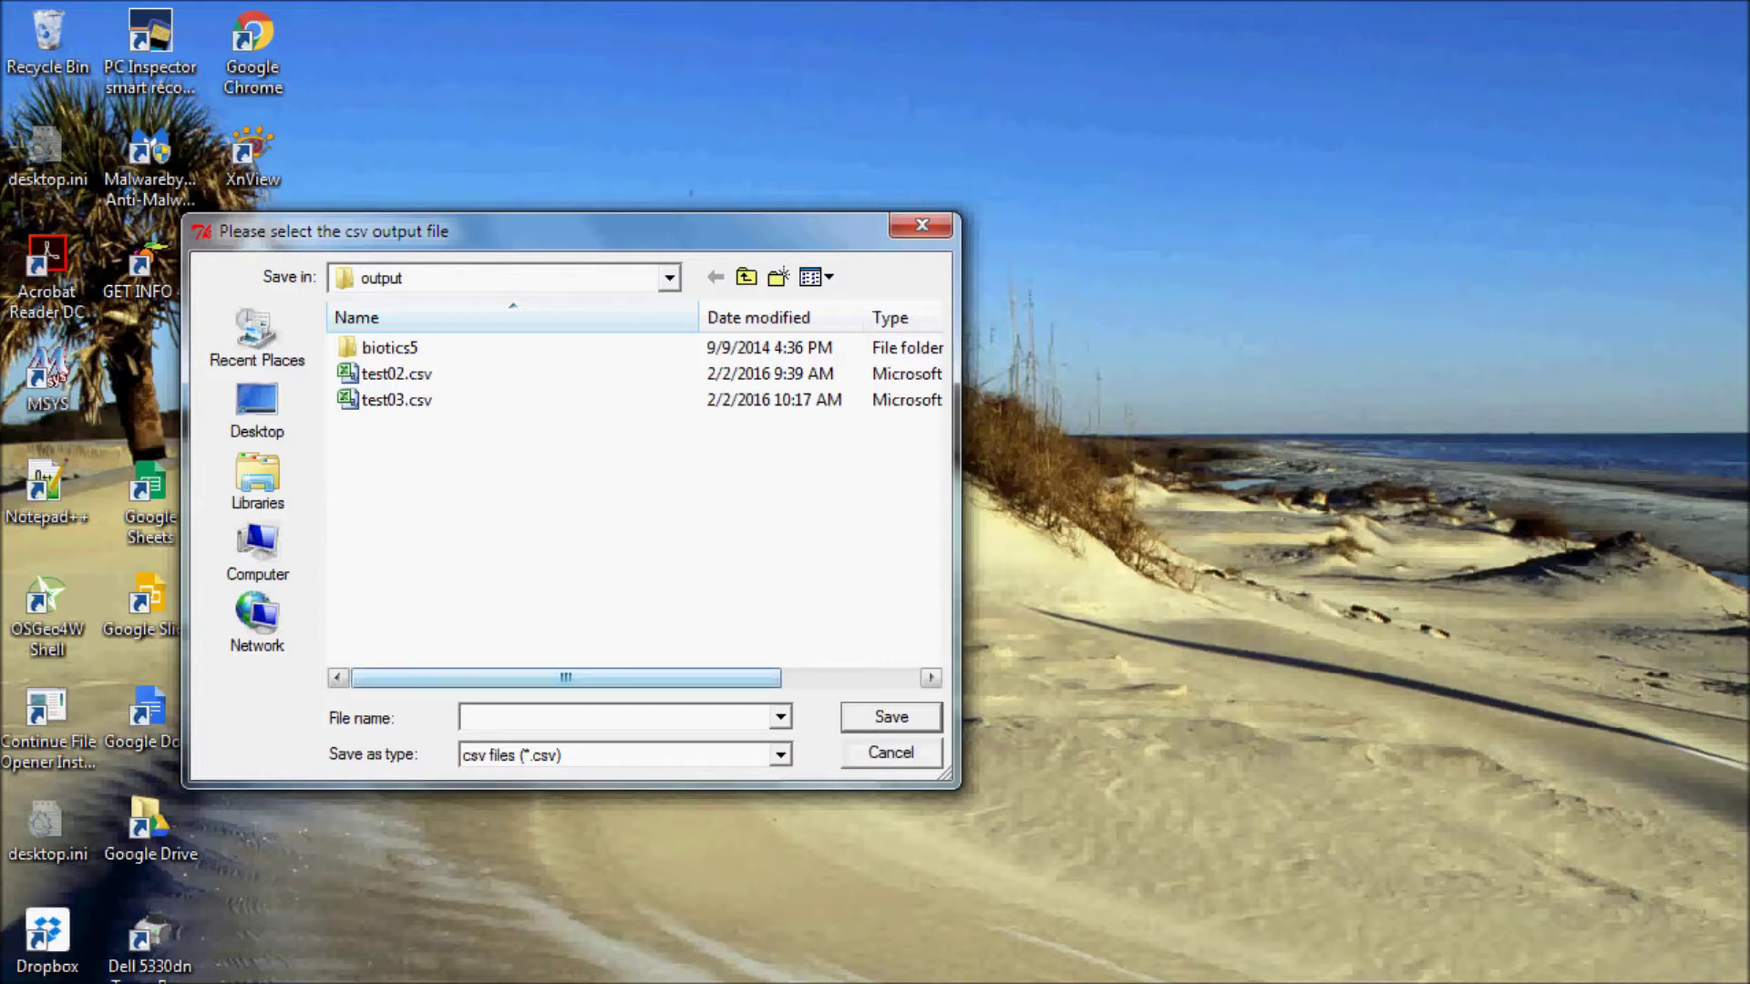
left_click(396, 399)
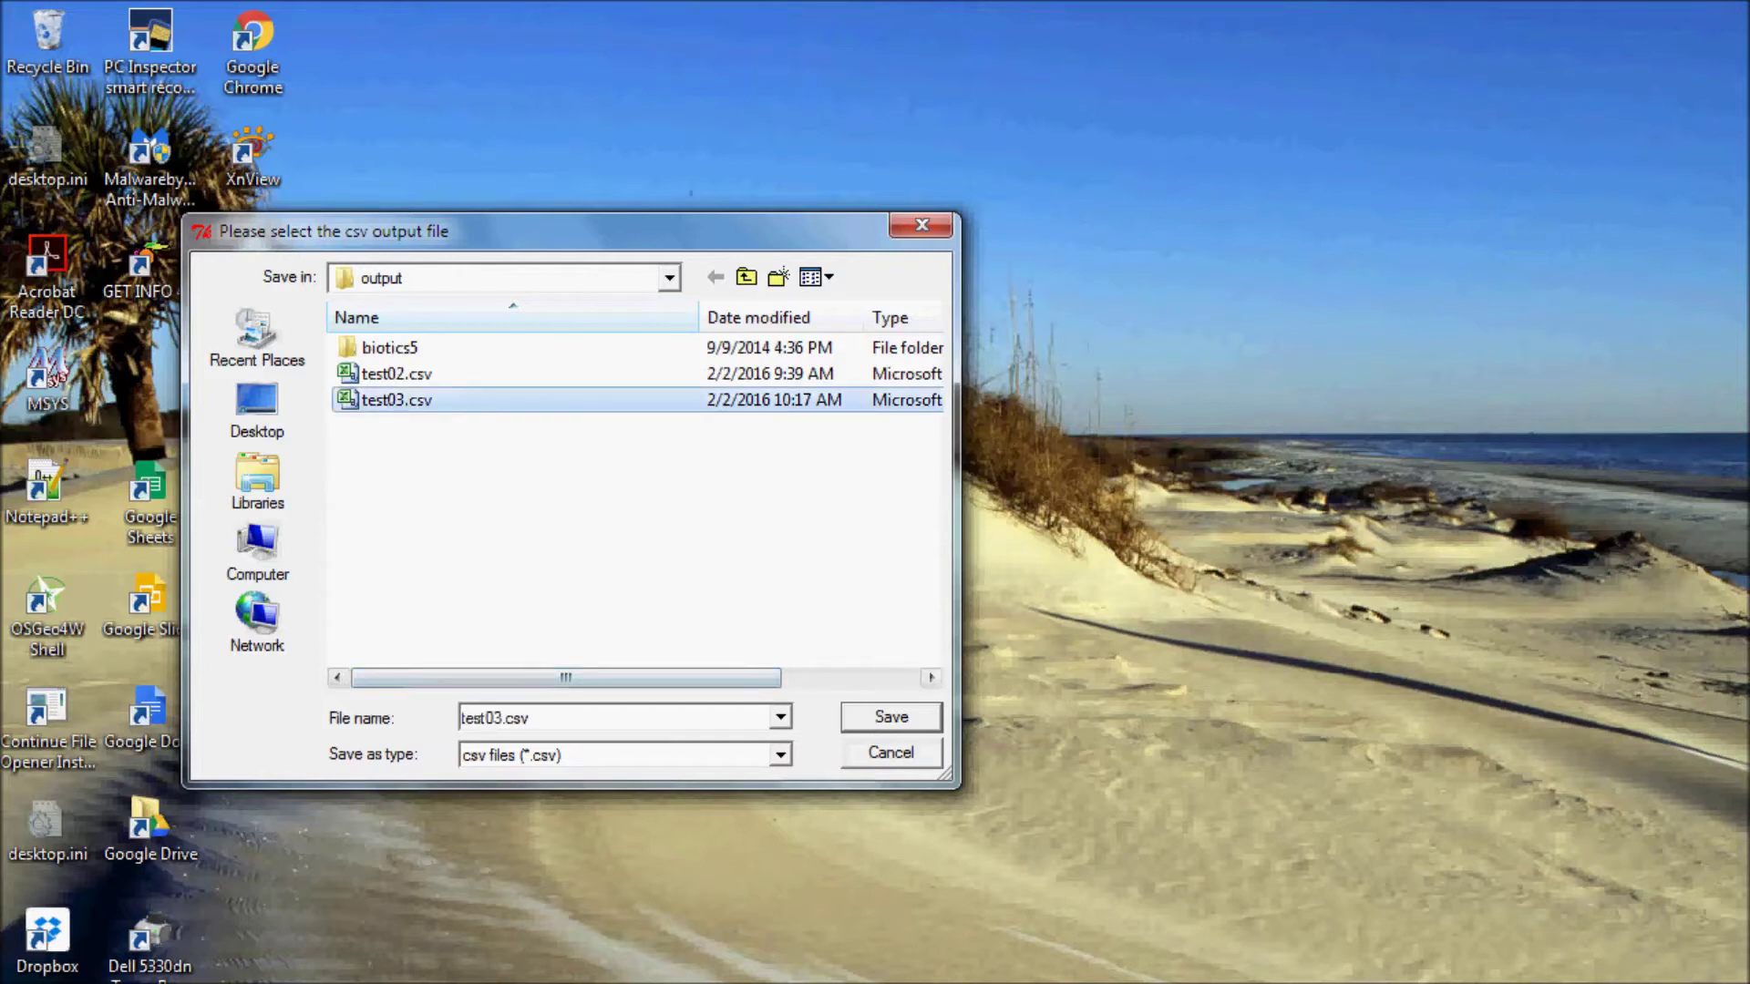
key("Tab")
key("End")
key("Left")
key("Left")
key("Left")
key("Left")
key("Left")
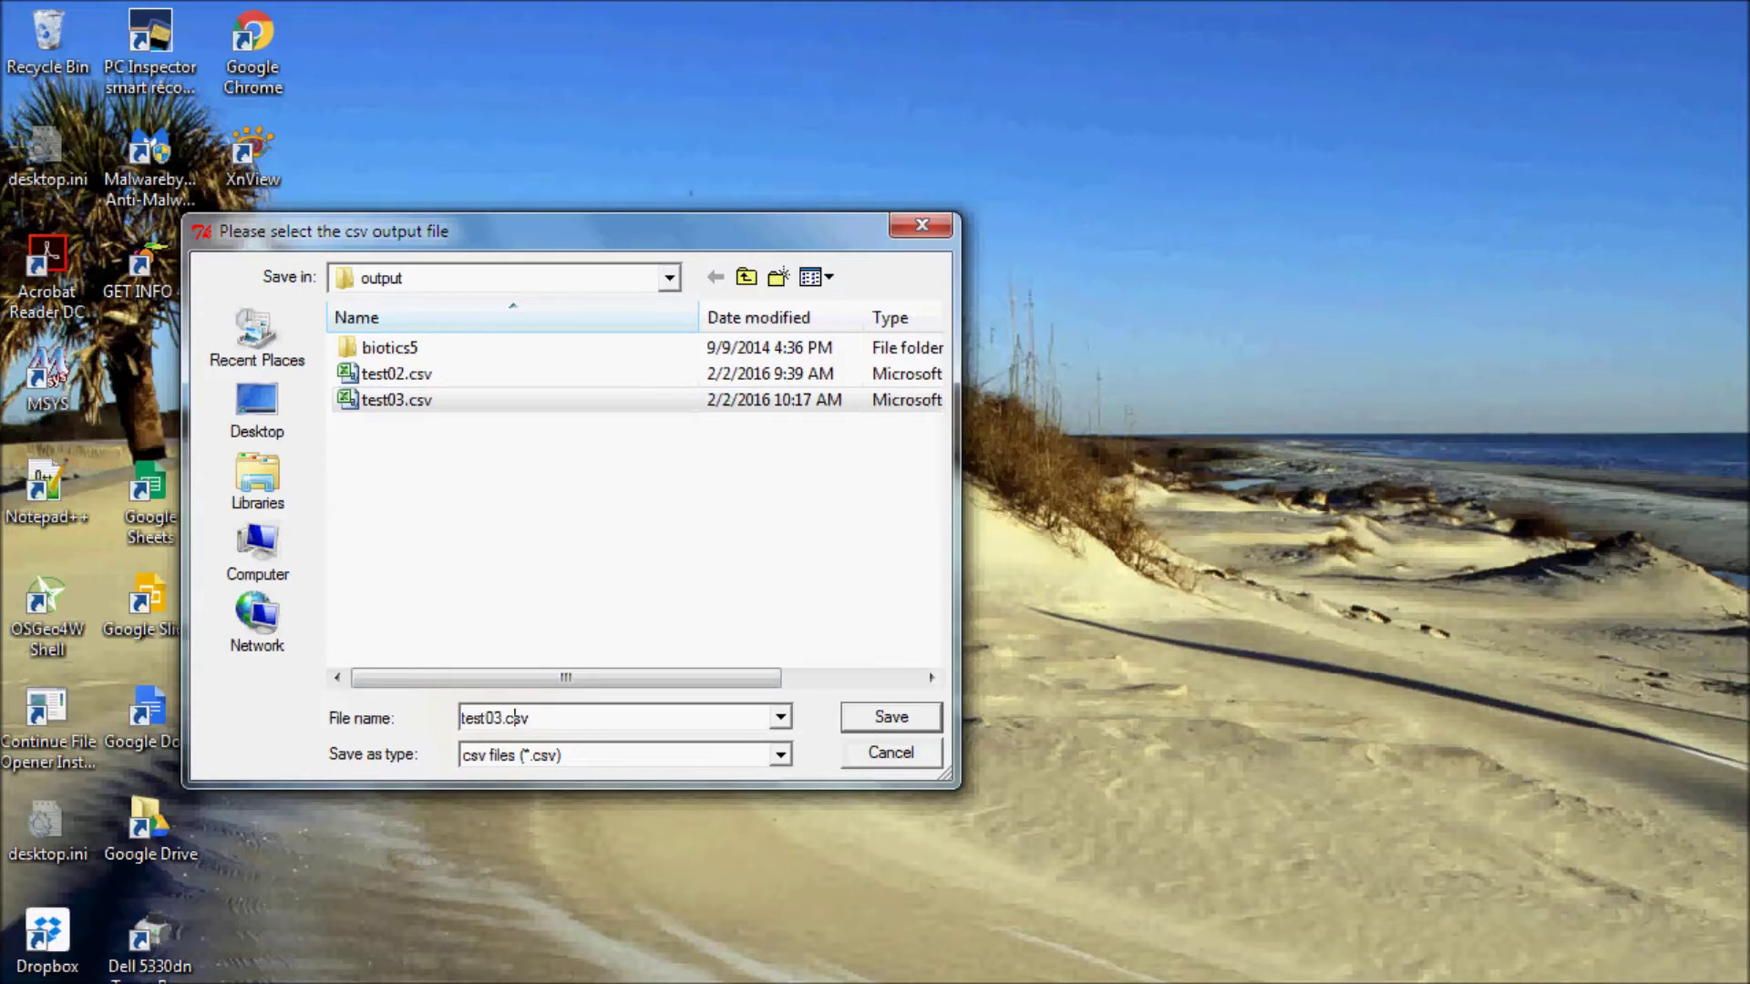
key("Delete")
type("4")
key("End")
key("Return")
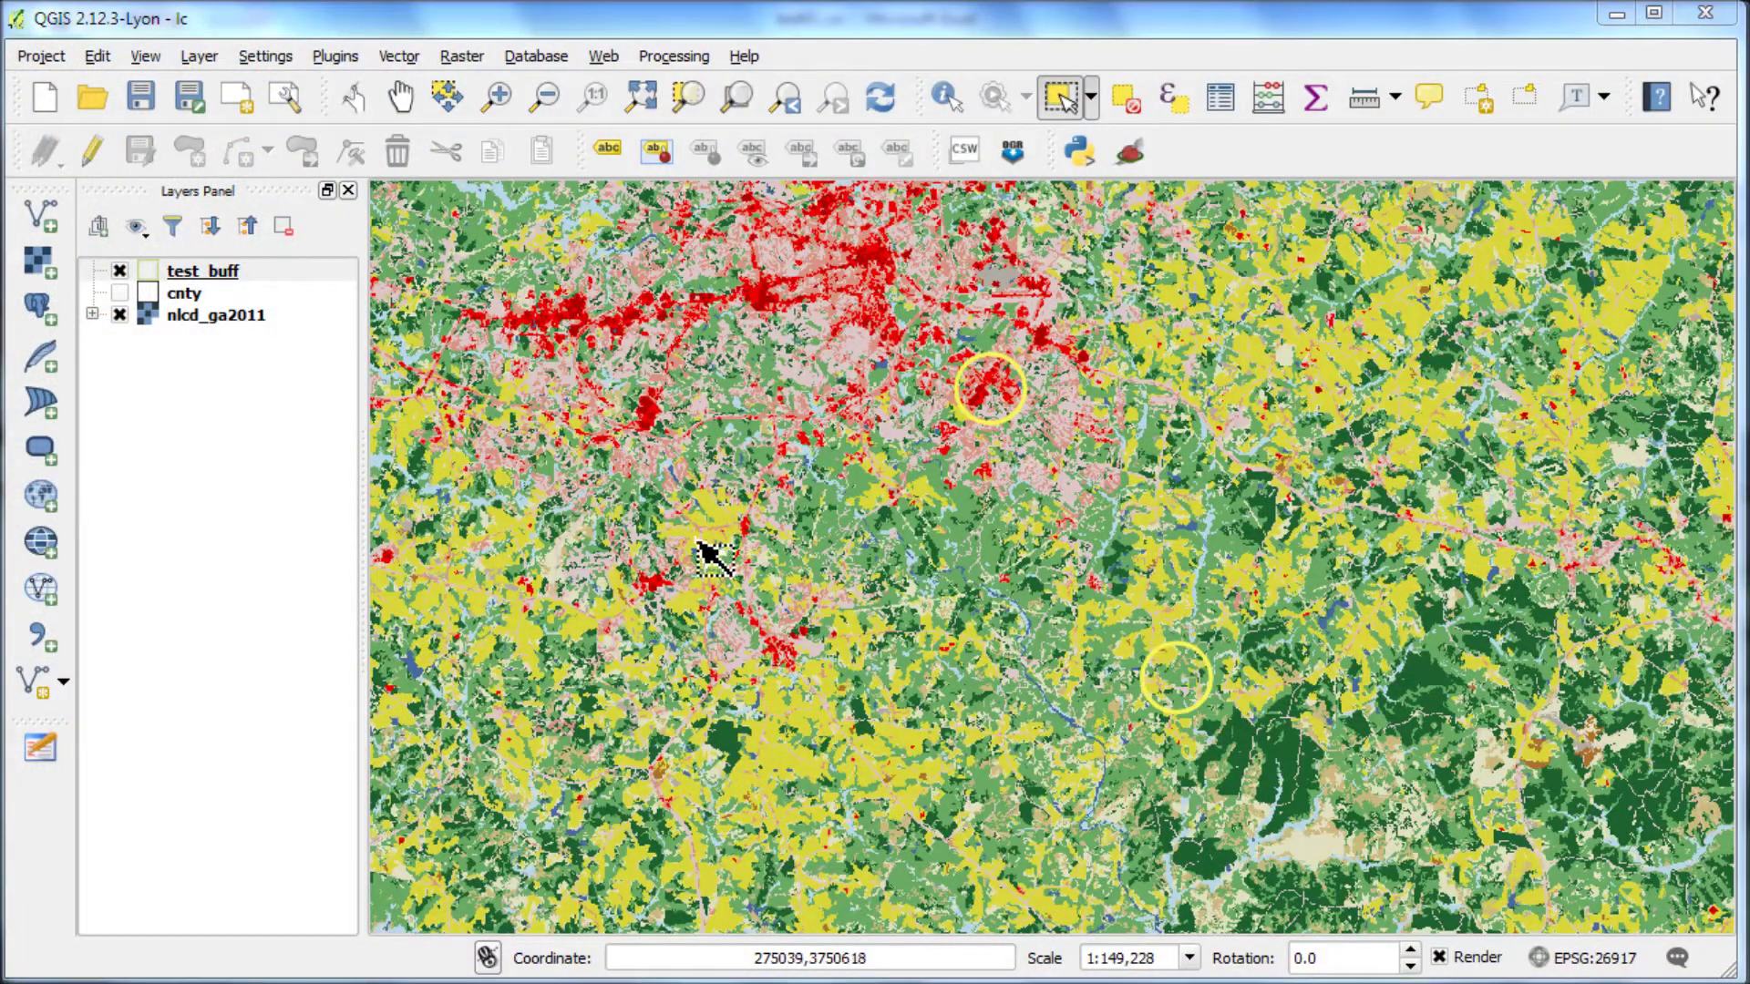
- Open the test_buff attribute table beside the map and select the lower buffer circle
left_click(223, 272)
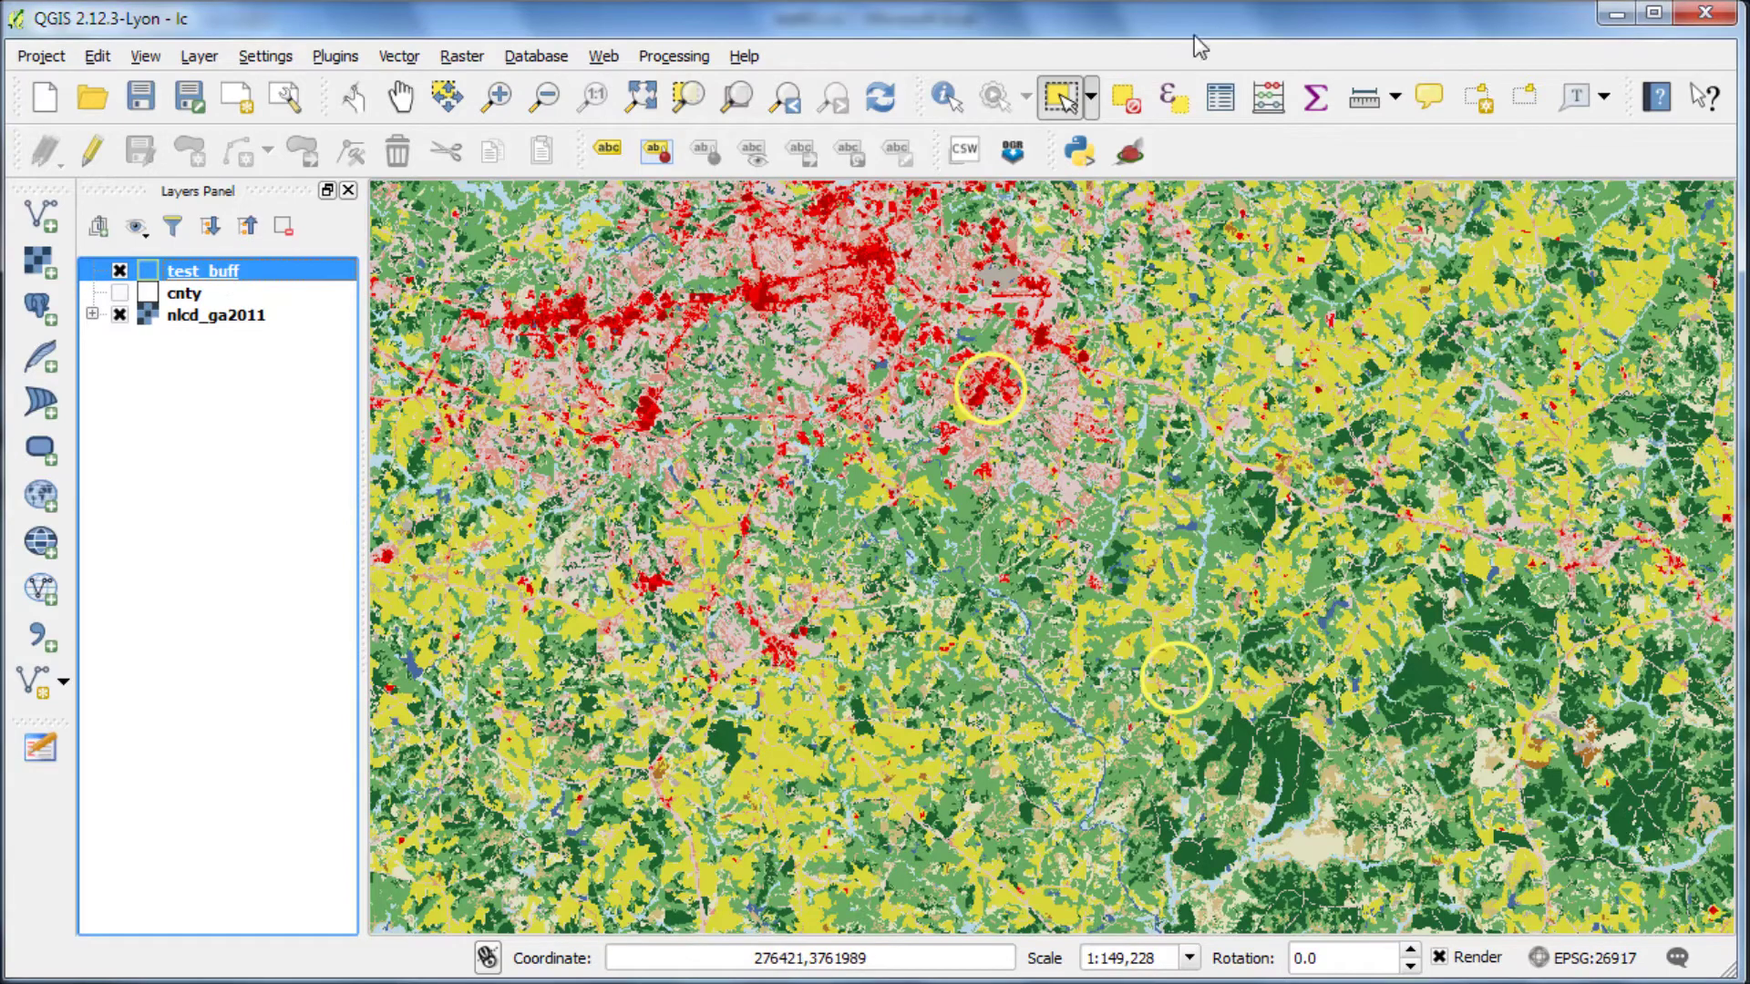
left_click(1222, 98)
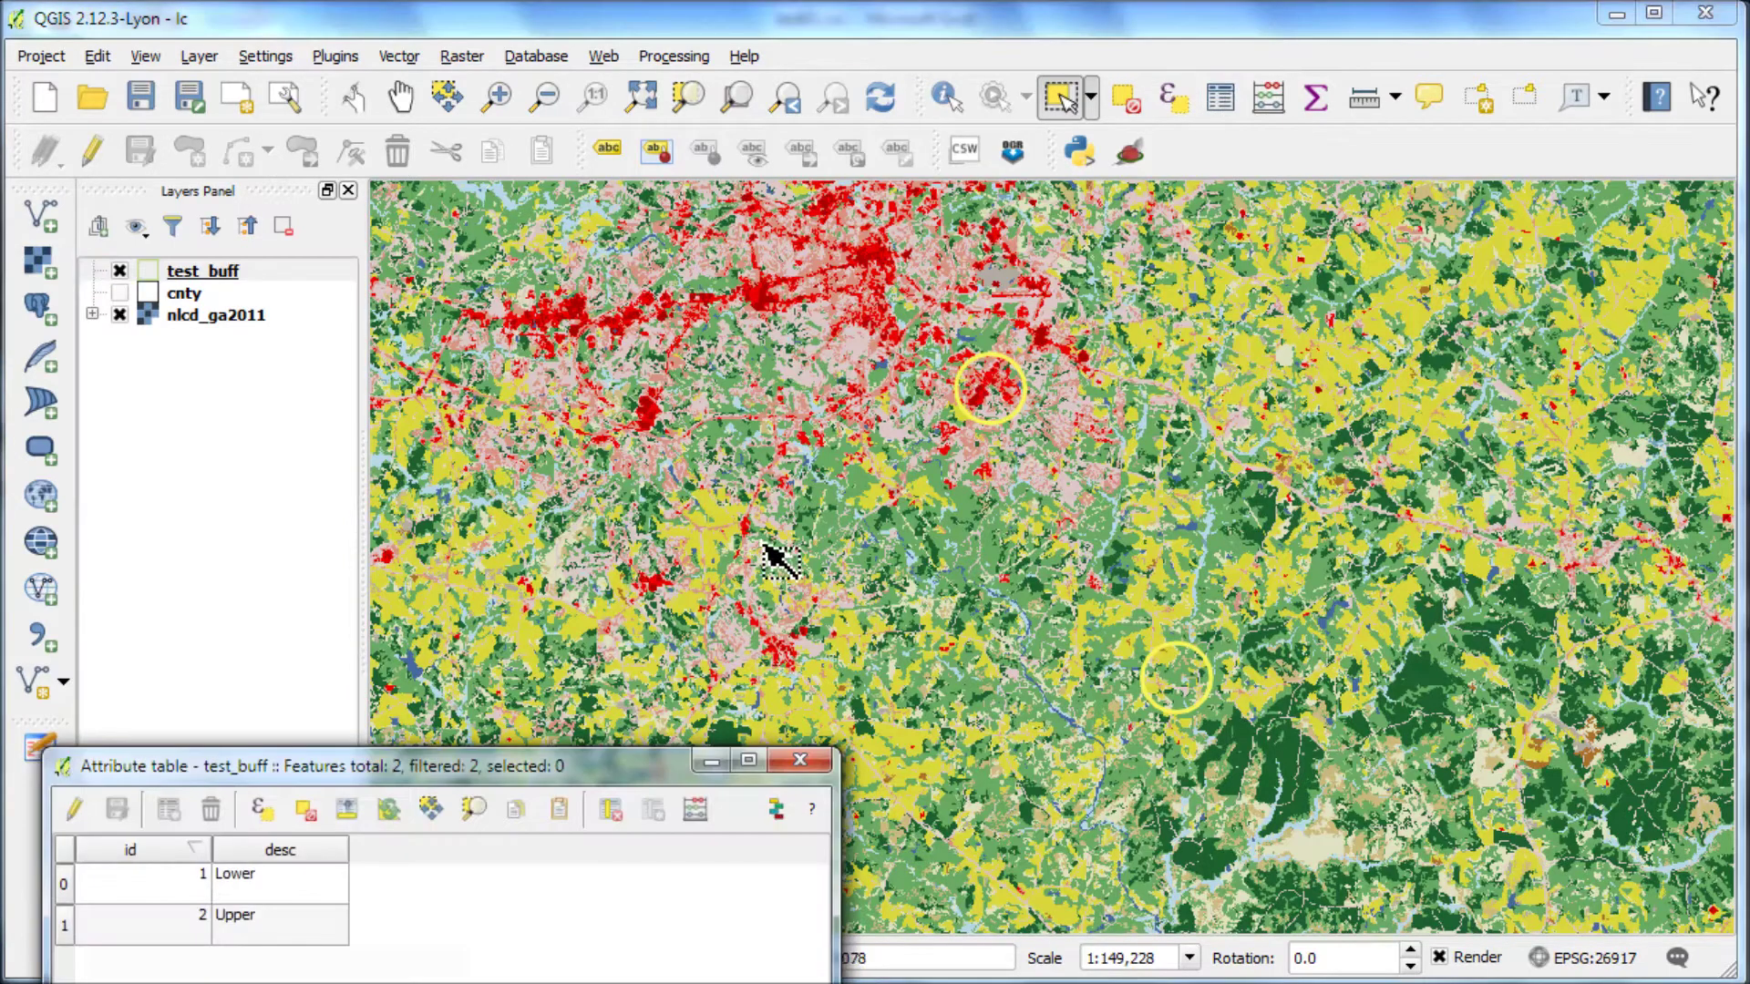
left_click_drag(638, 777, 629, 364)
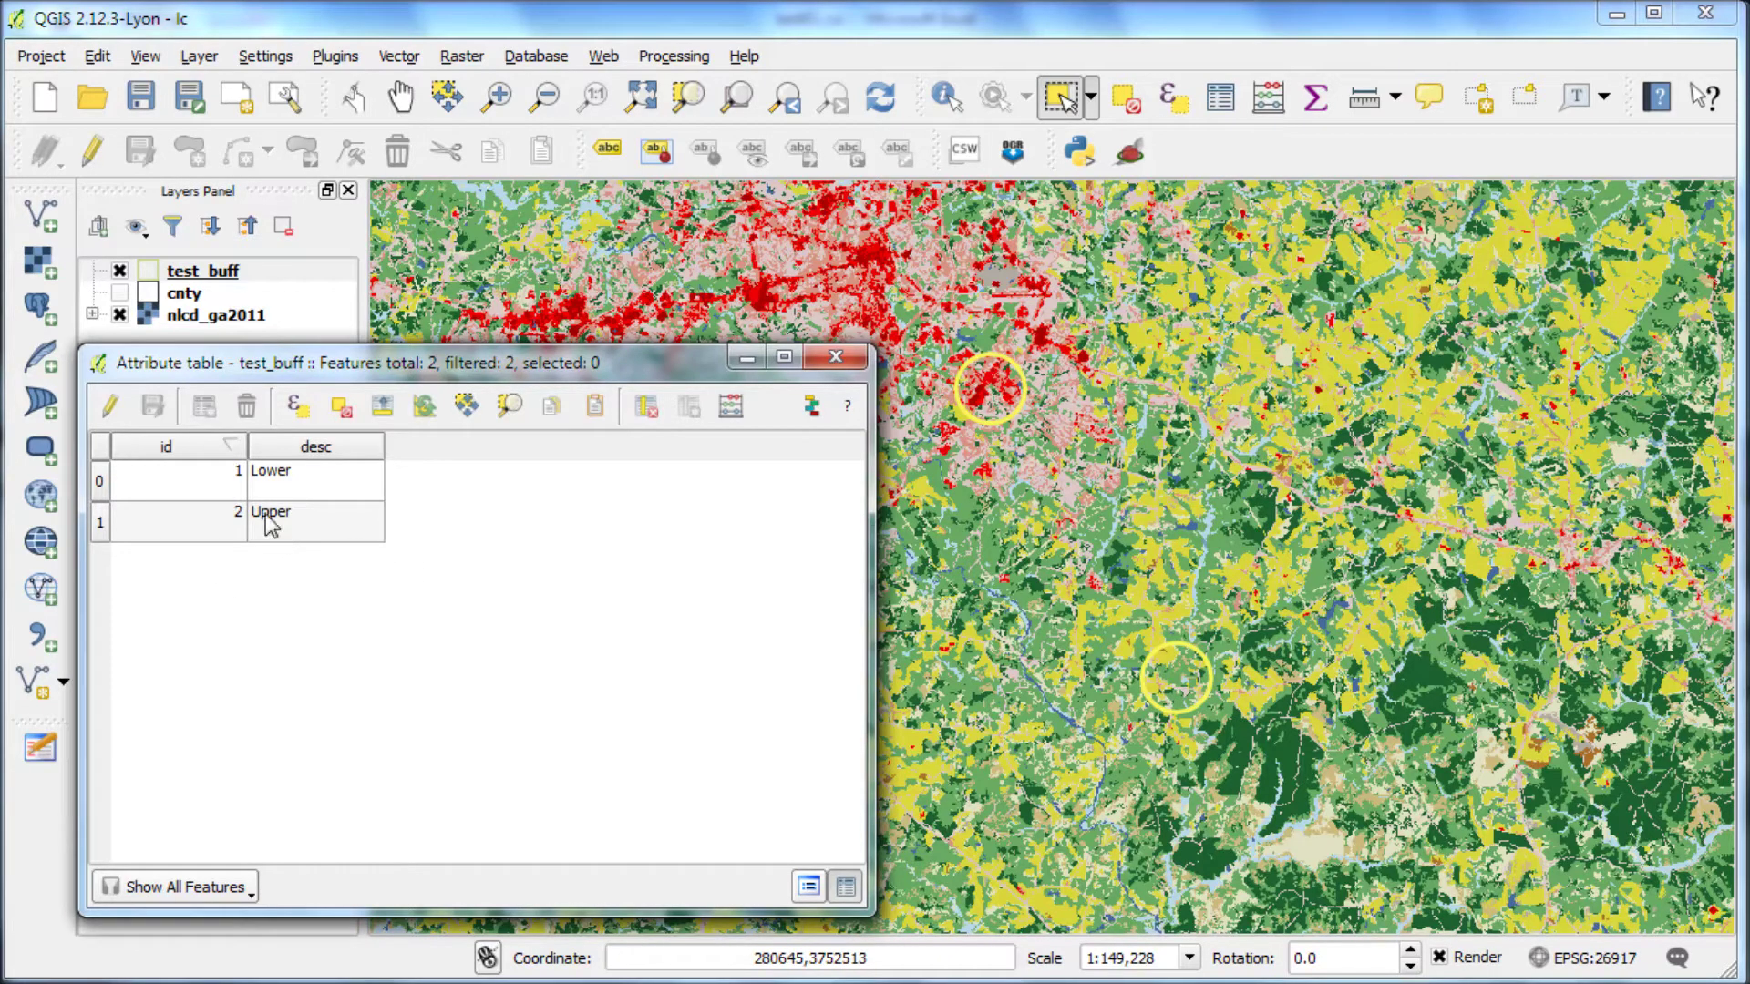
left_click(1169, 673)
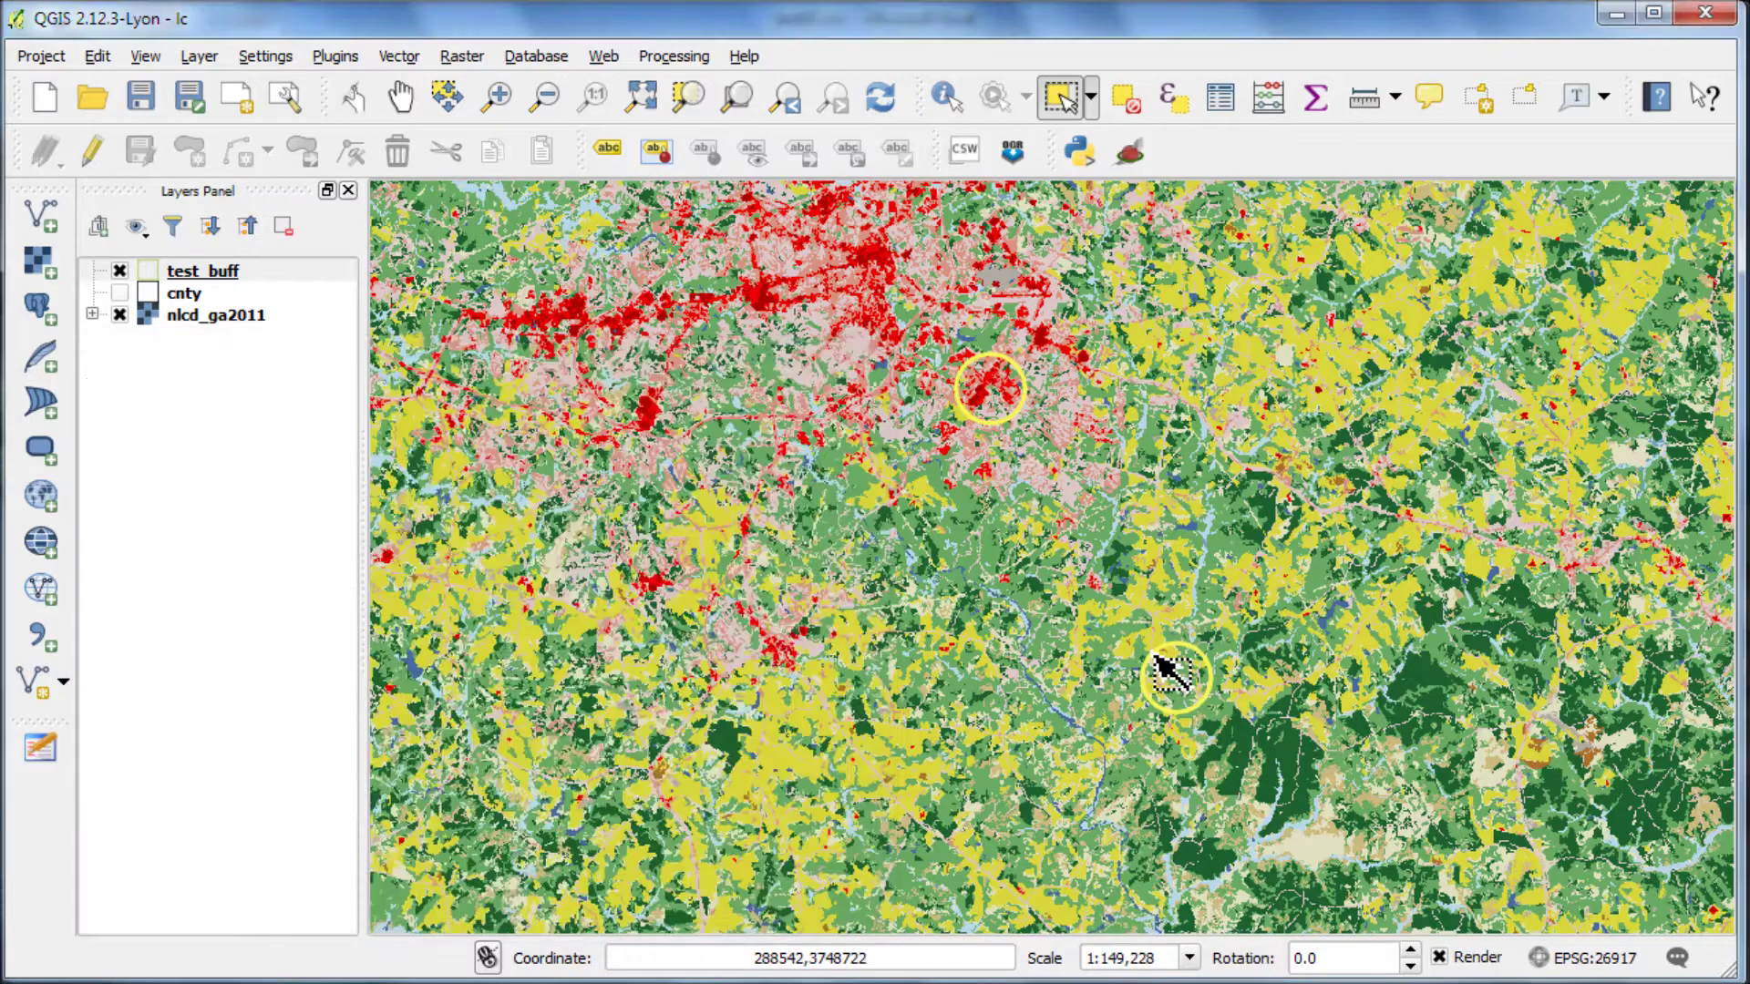
key("alt+Tab")
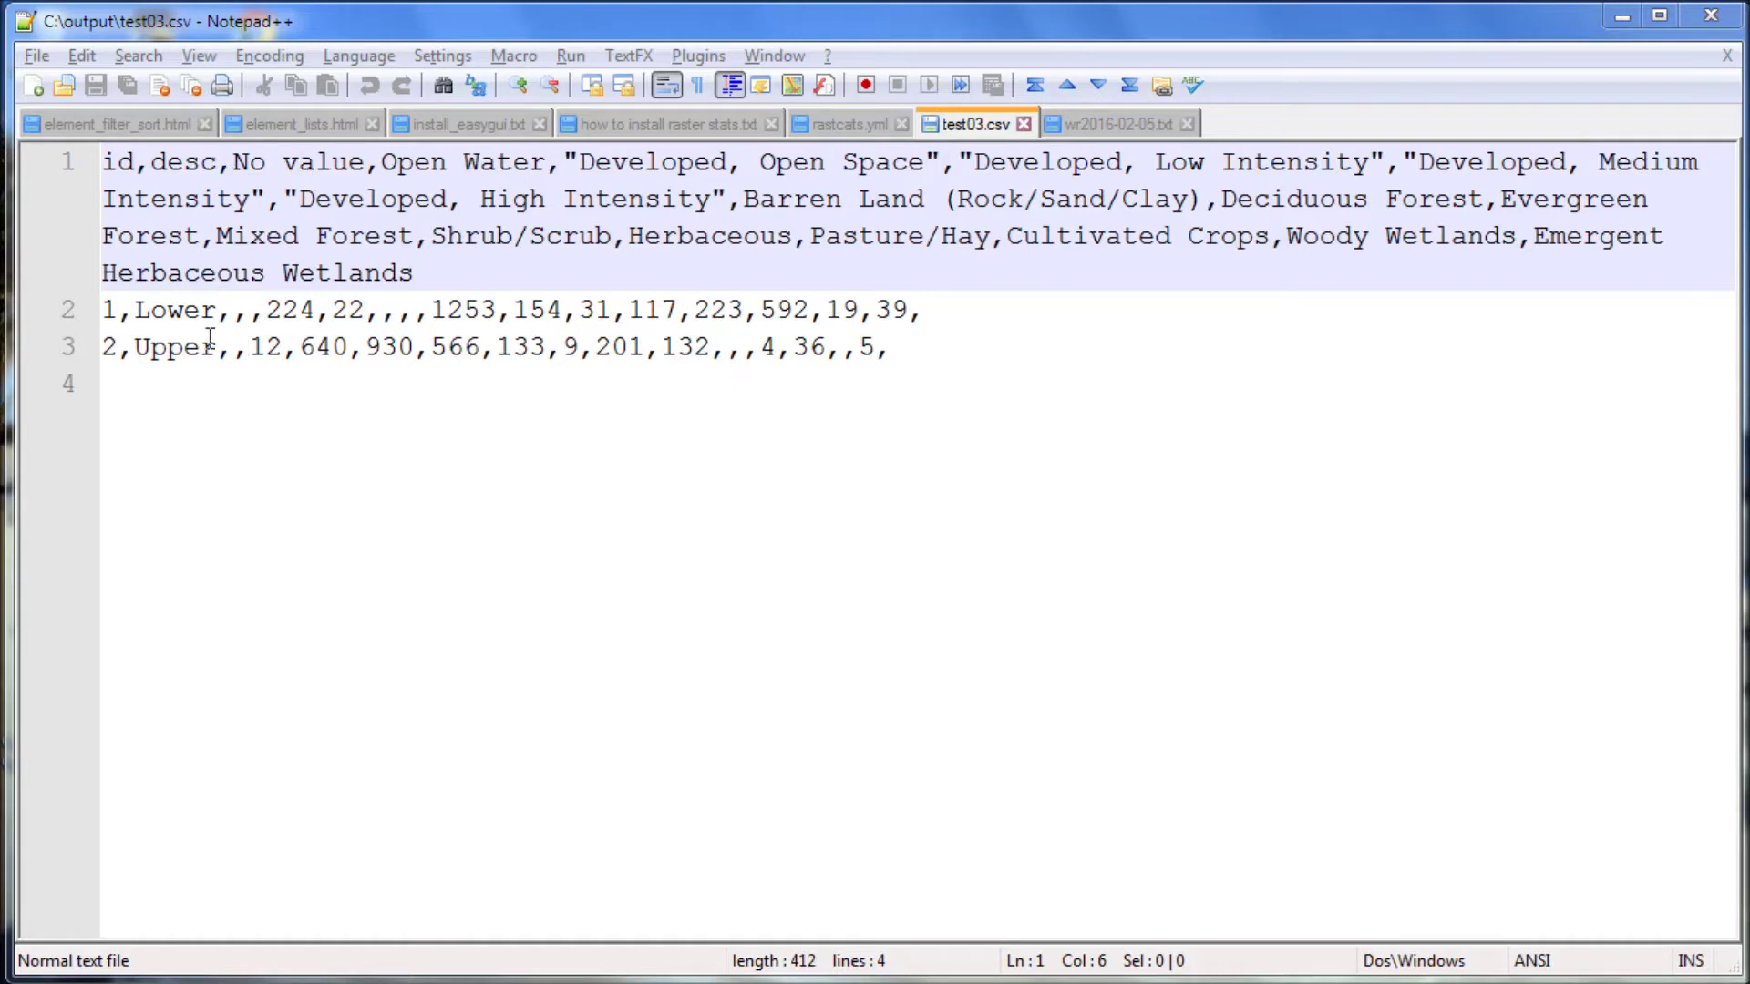
left_click(55, 353)
left_click(62, 325)
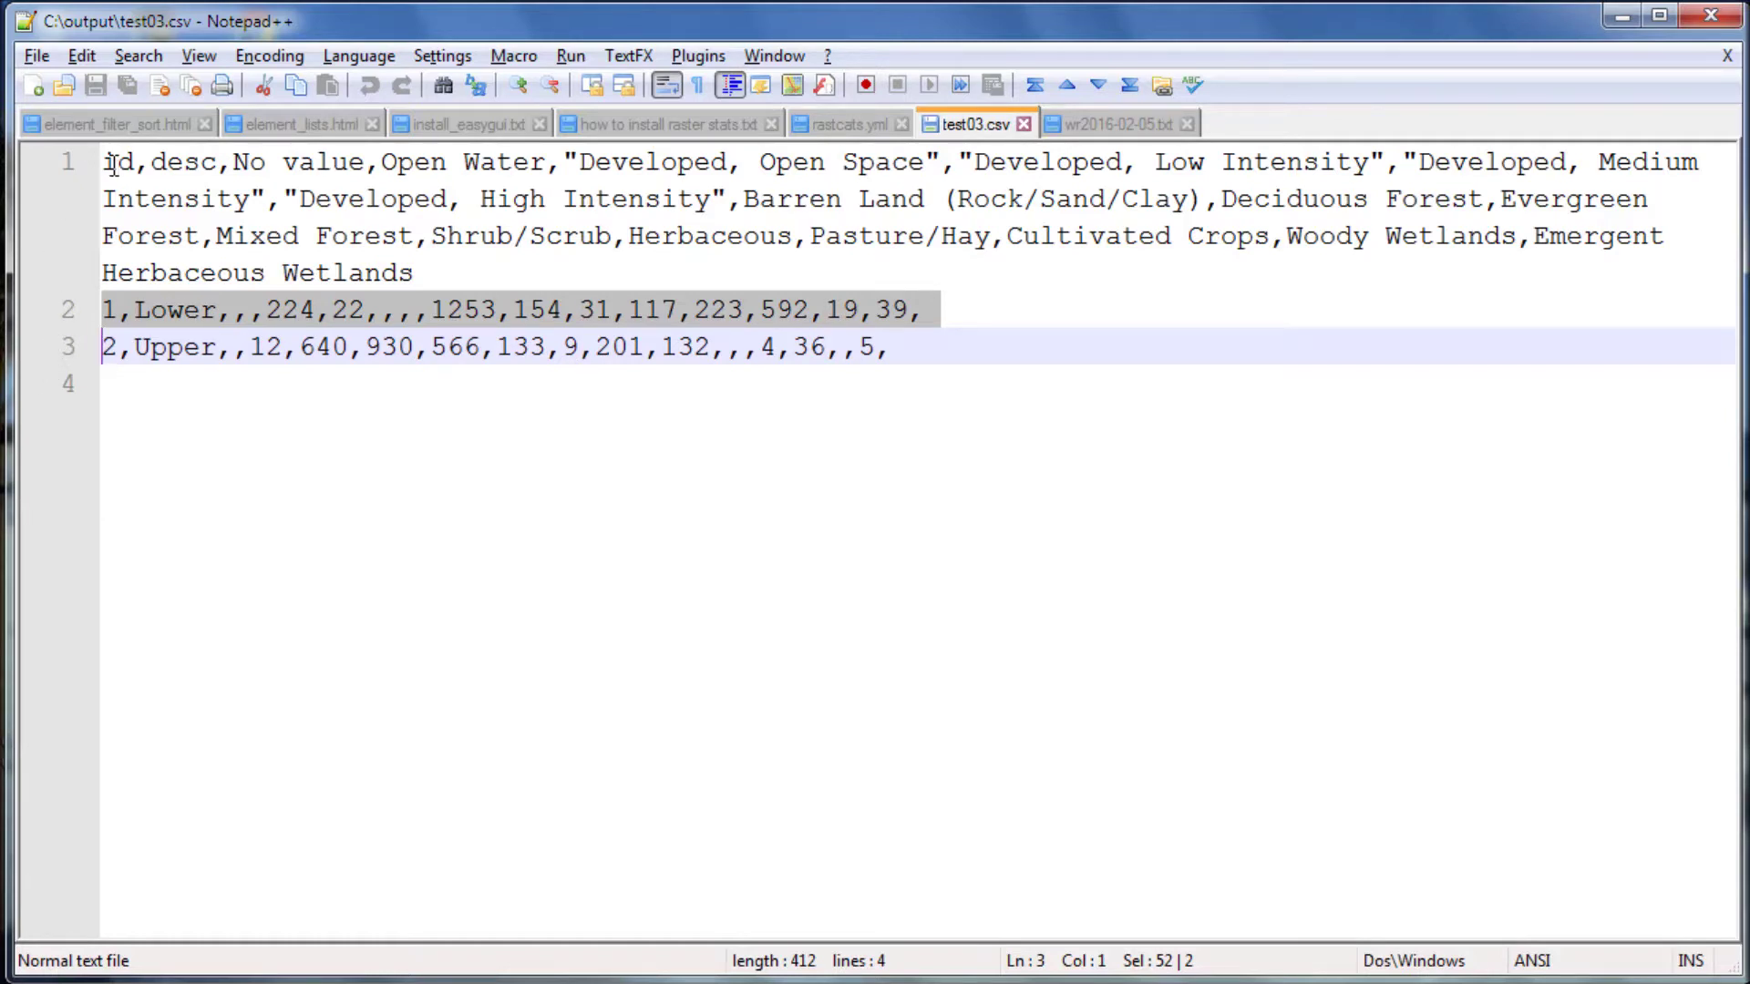
left_click(104, 164)
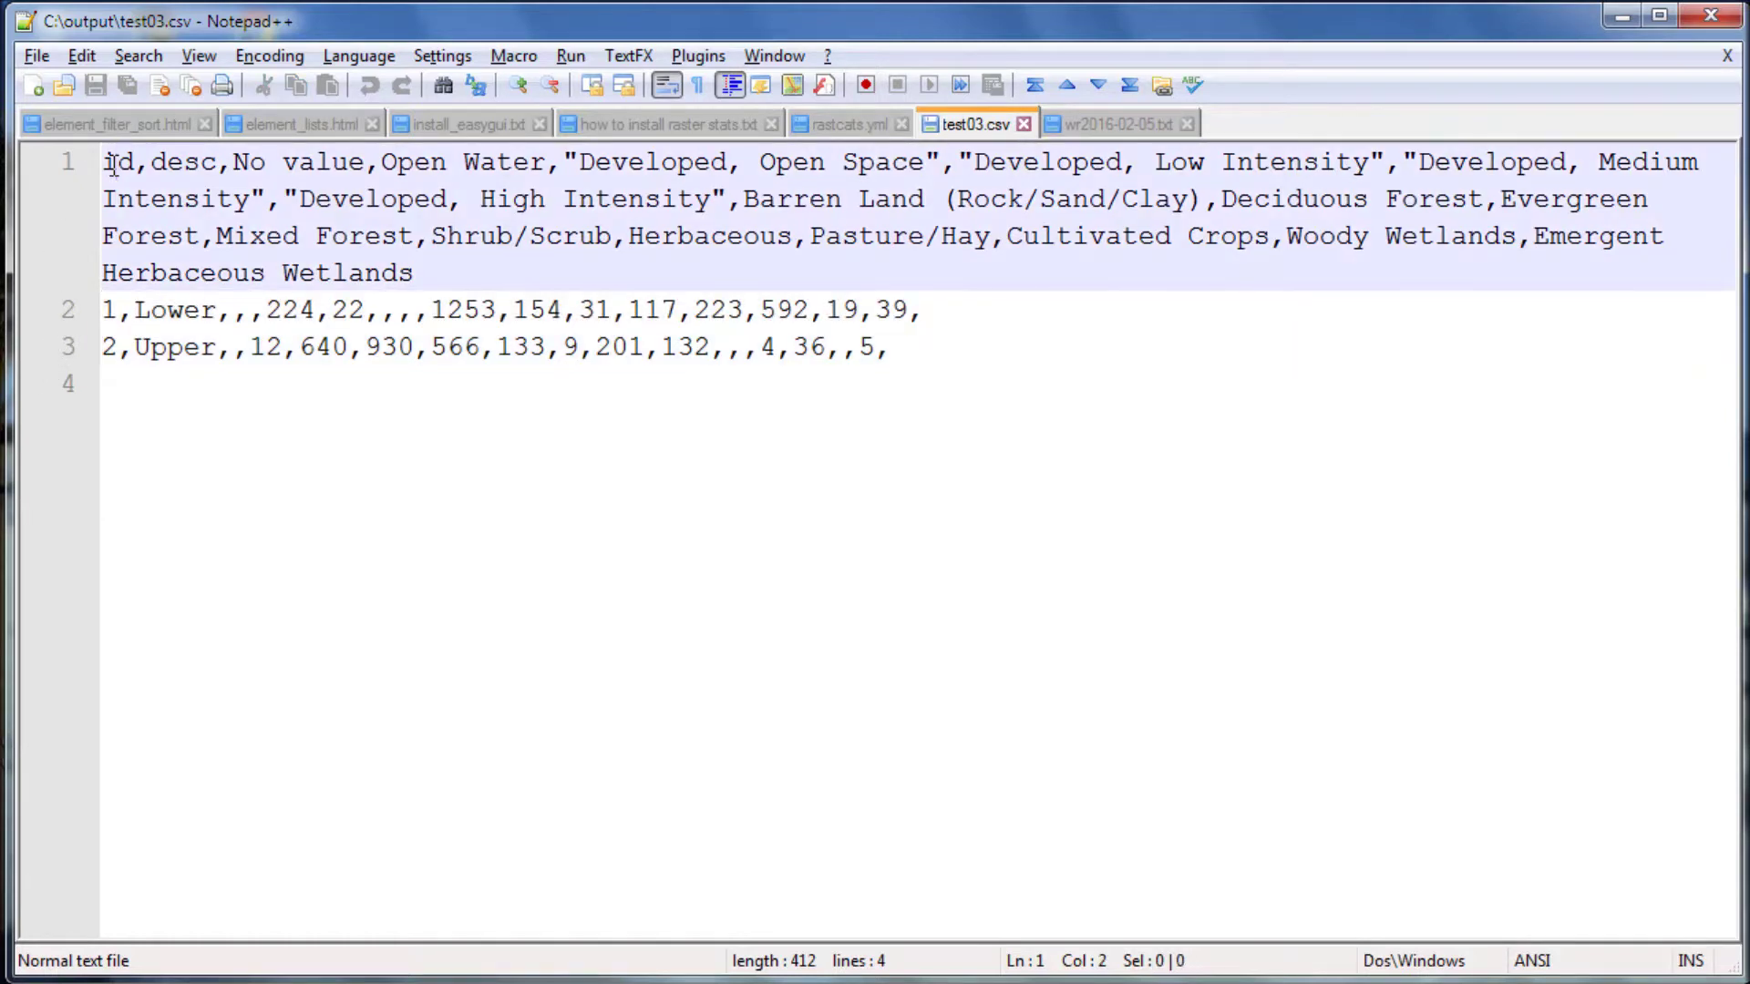
left_click(231, 164)
left_click(109, 310)
left_click(213, 308)
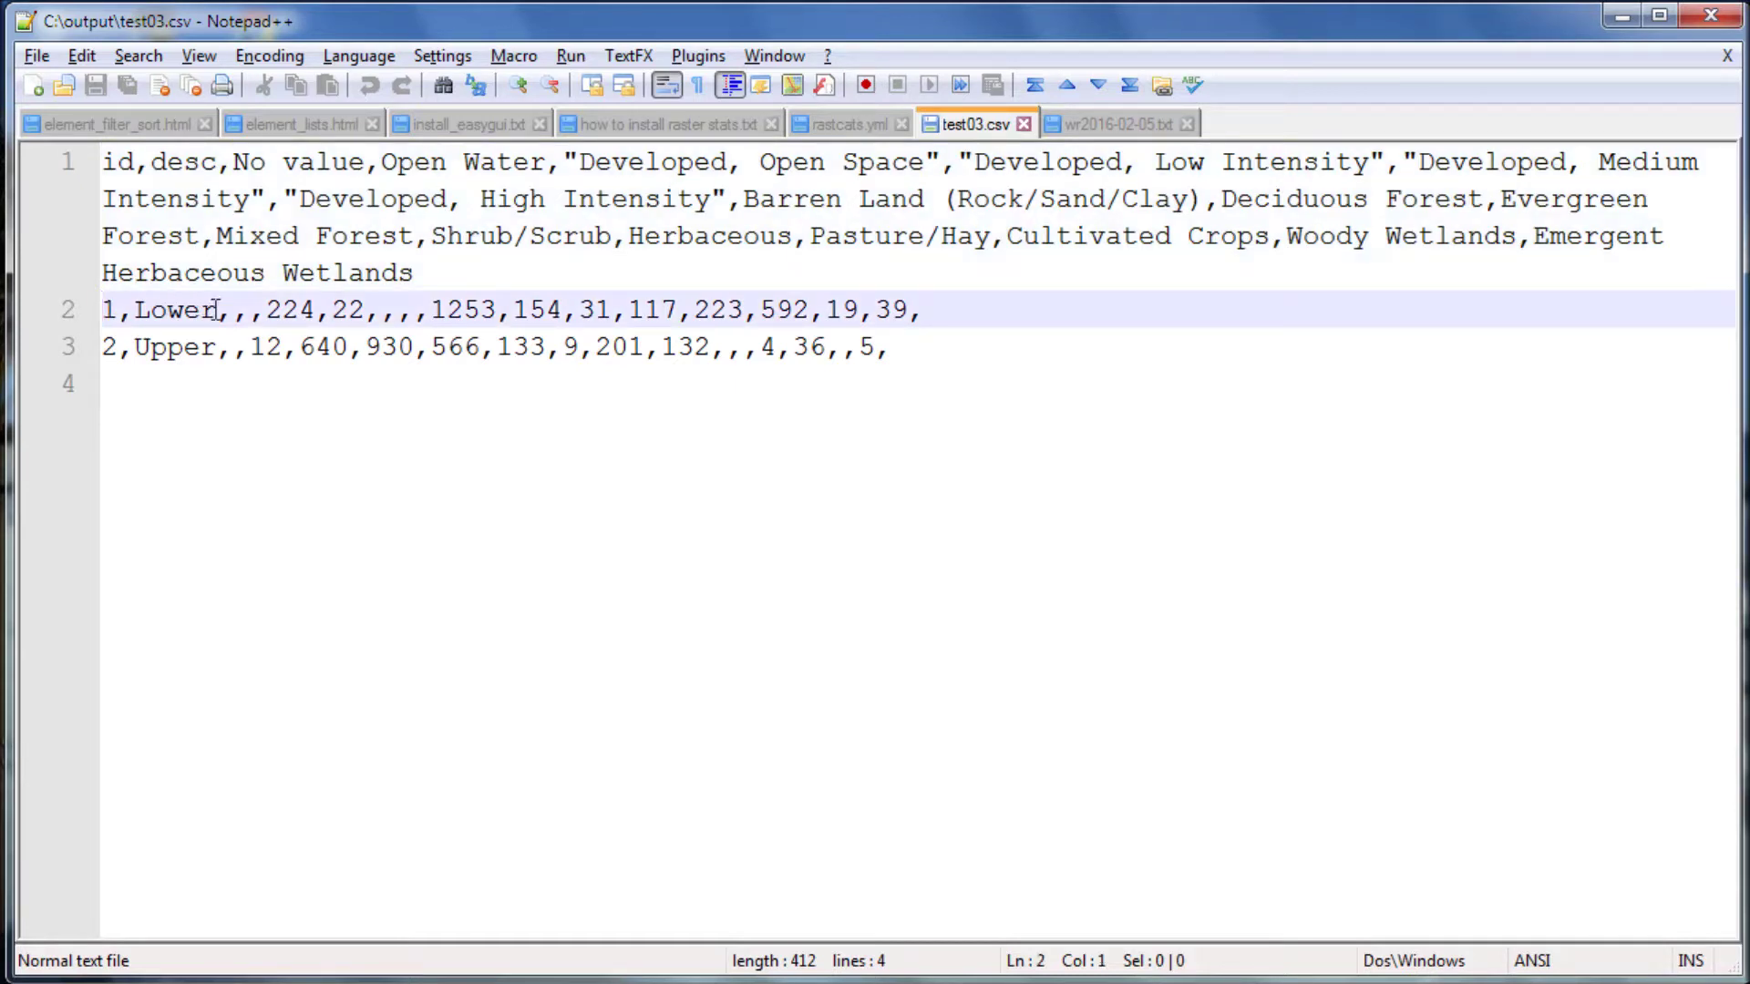
left_click(108, 348)
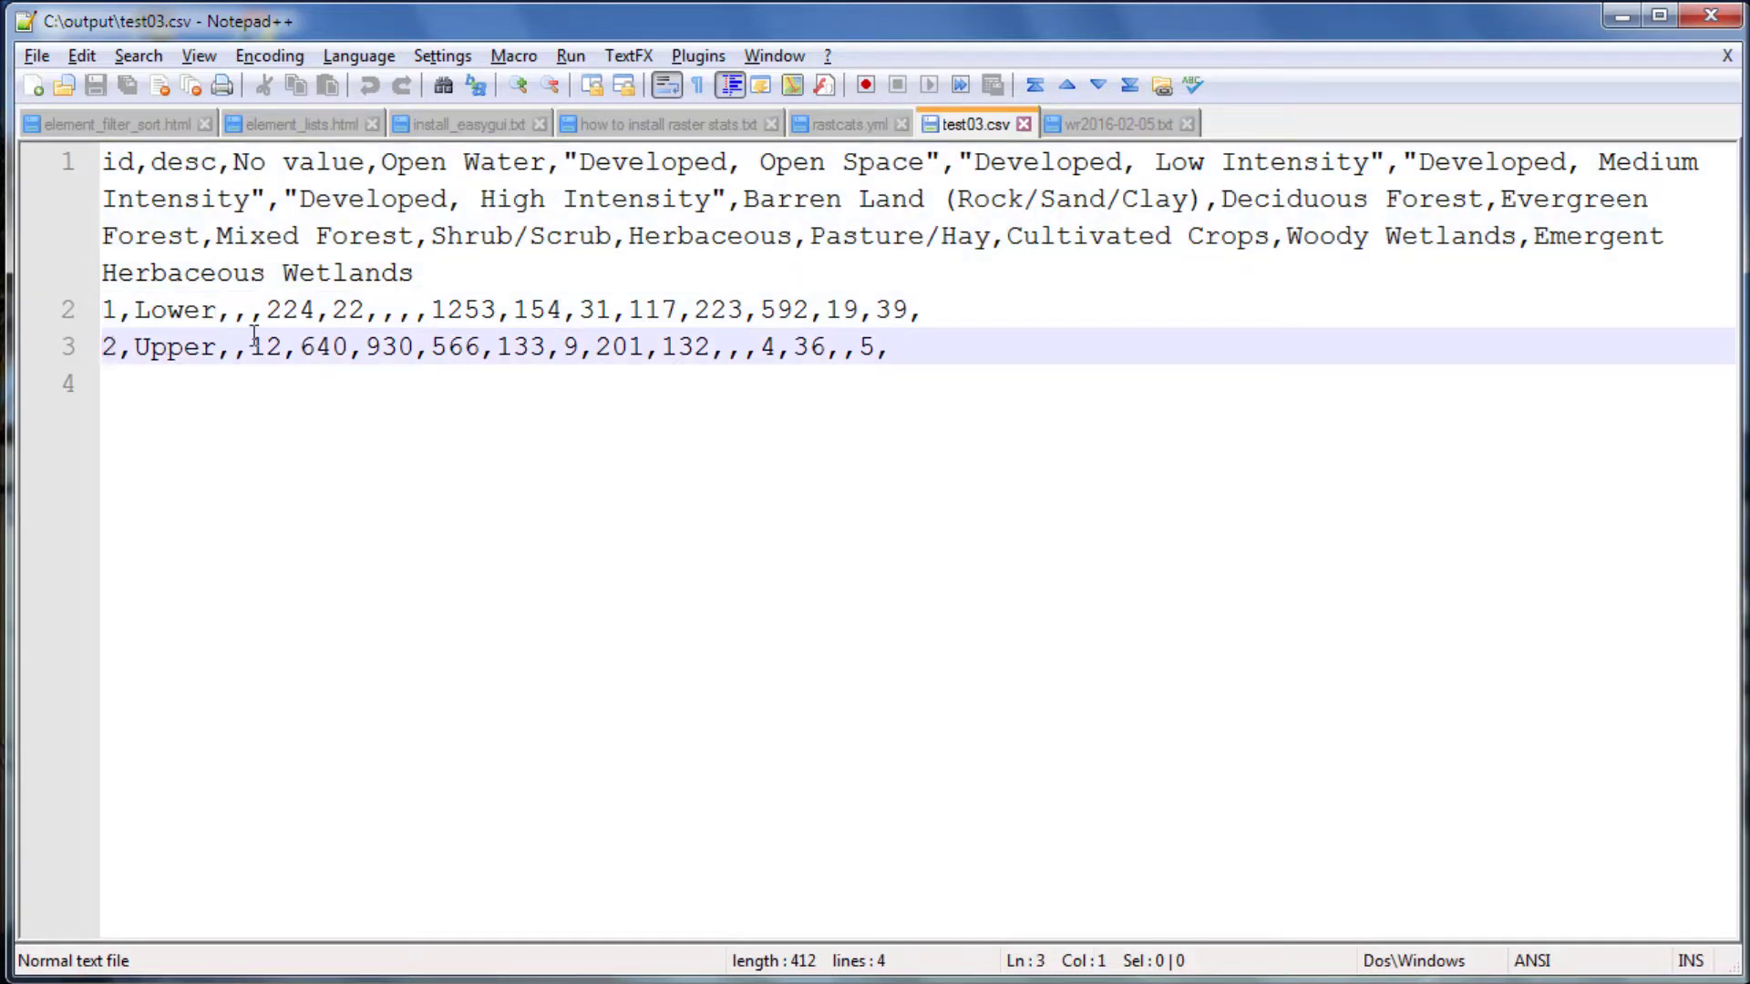
left_click(216, 347)
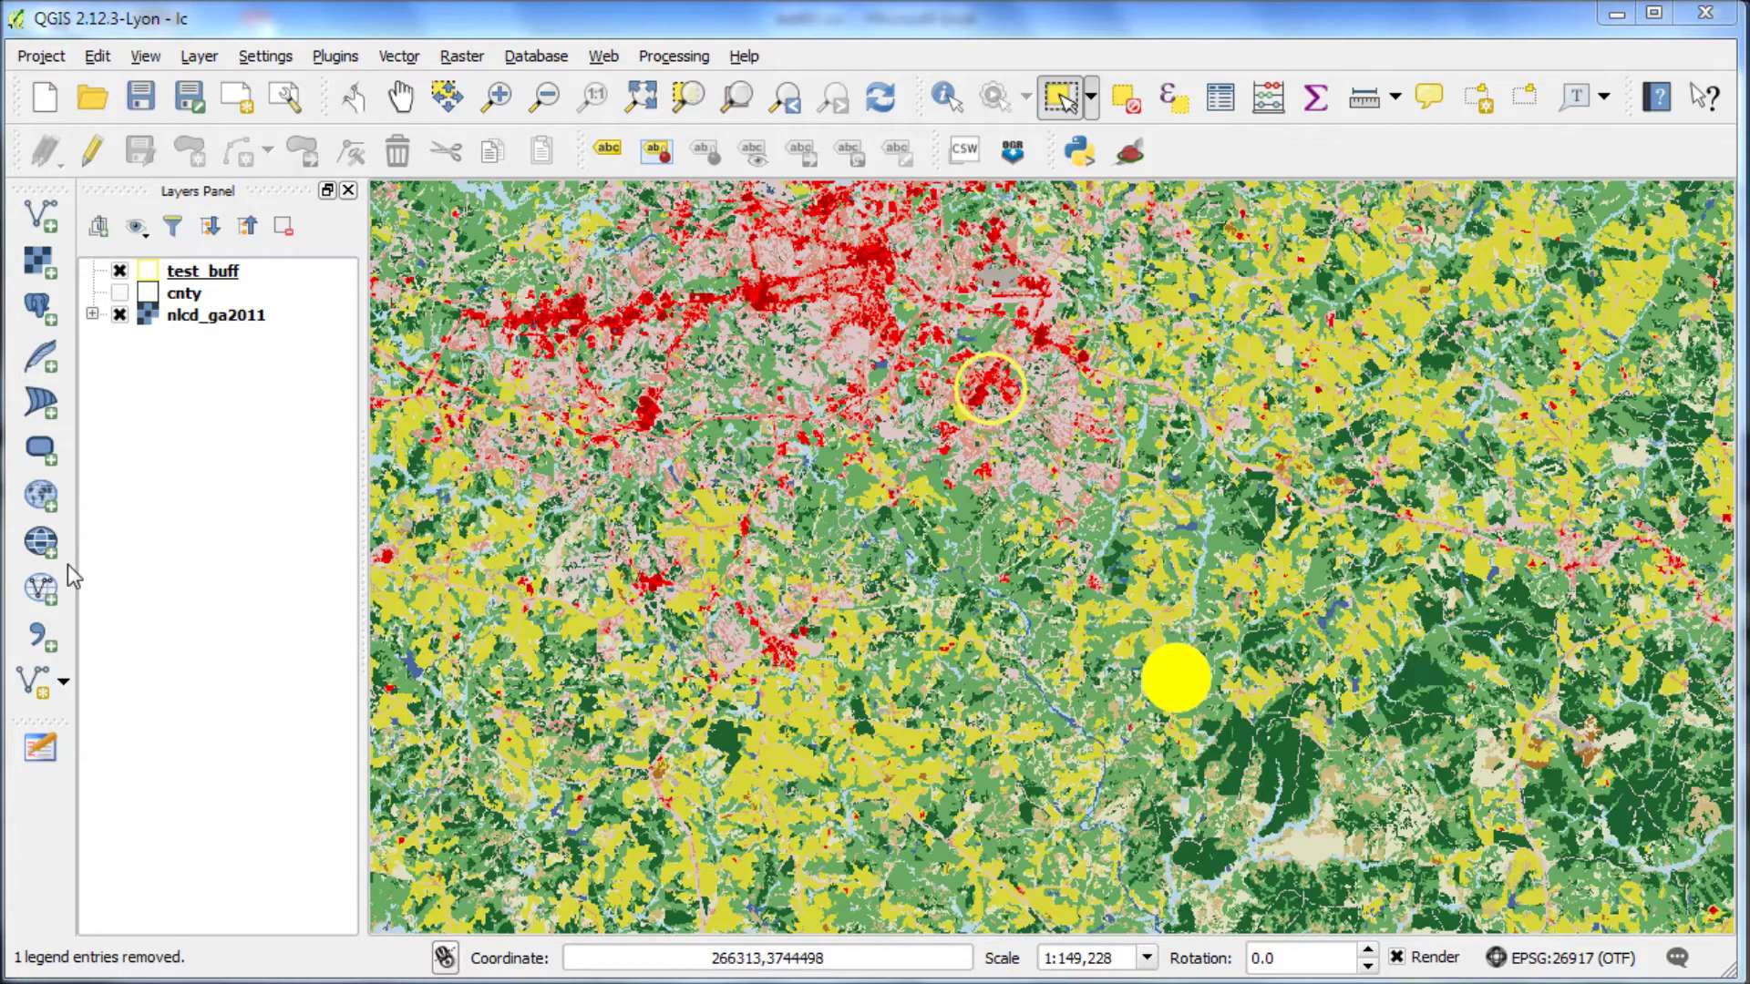
- Load C:/output/test04.csv as a no-geometry delimited text layer named test04
left_click(41, 641)
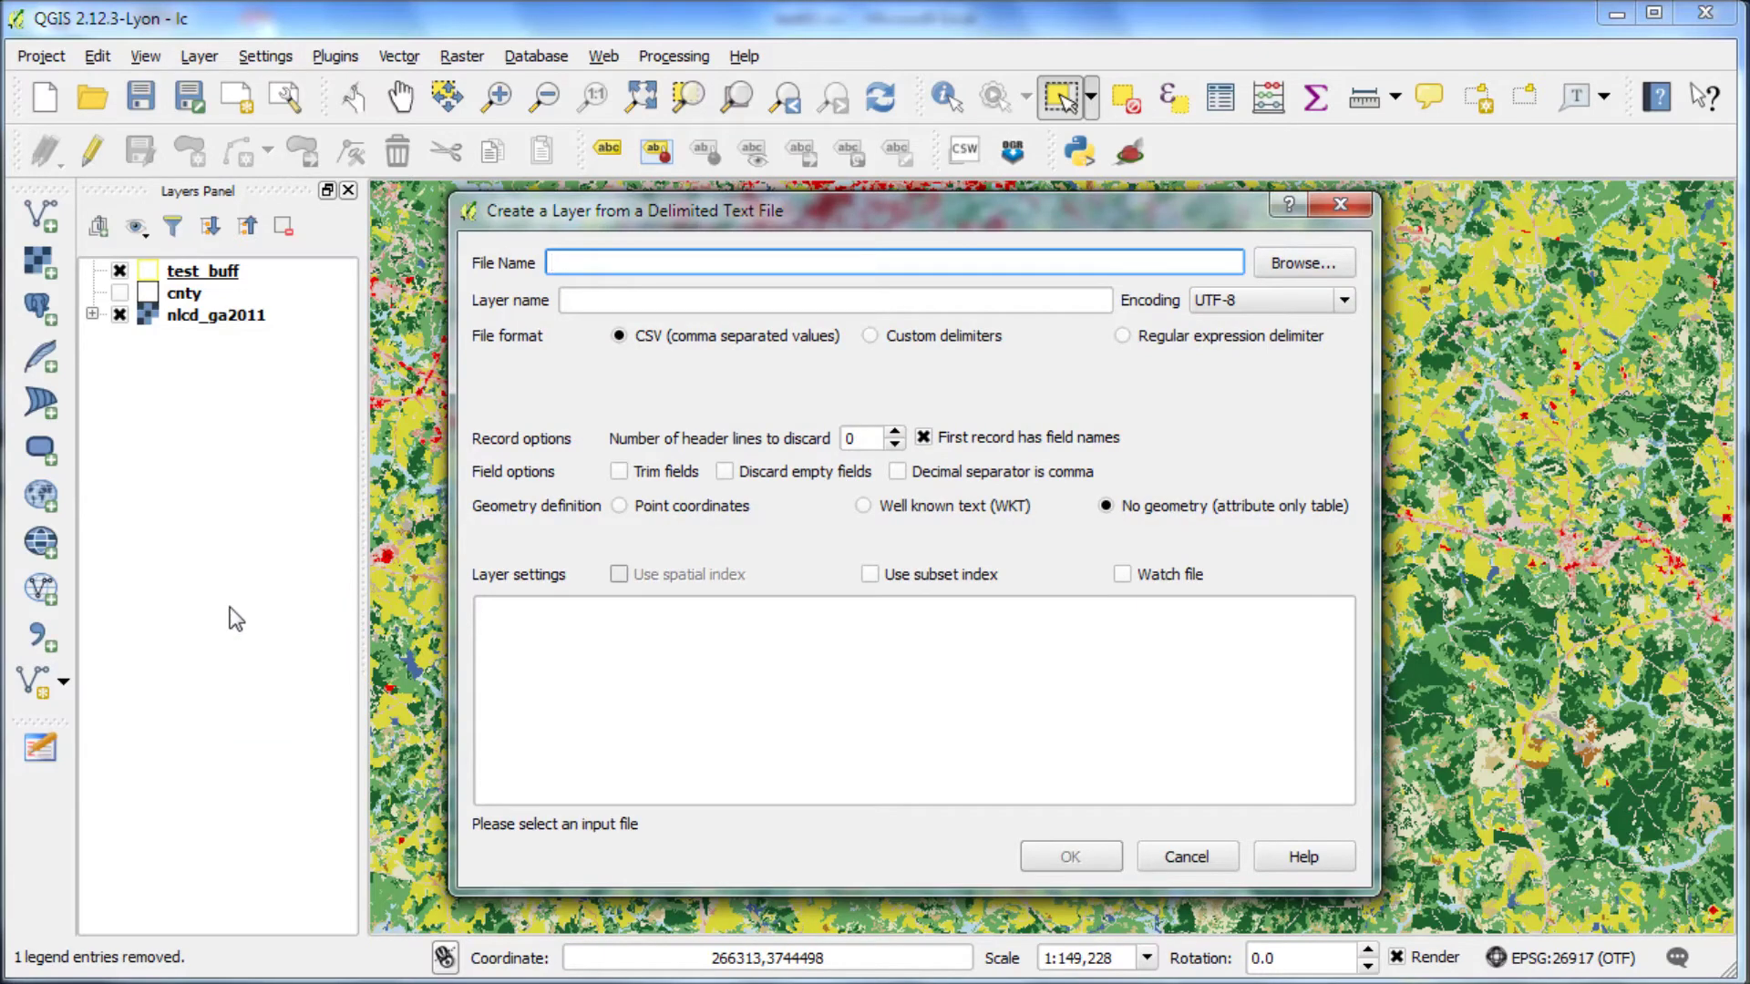
left_click(1292, 266)
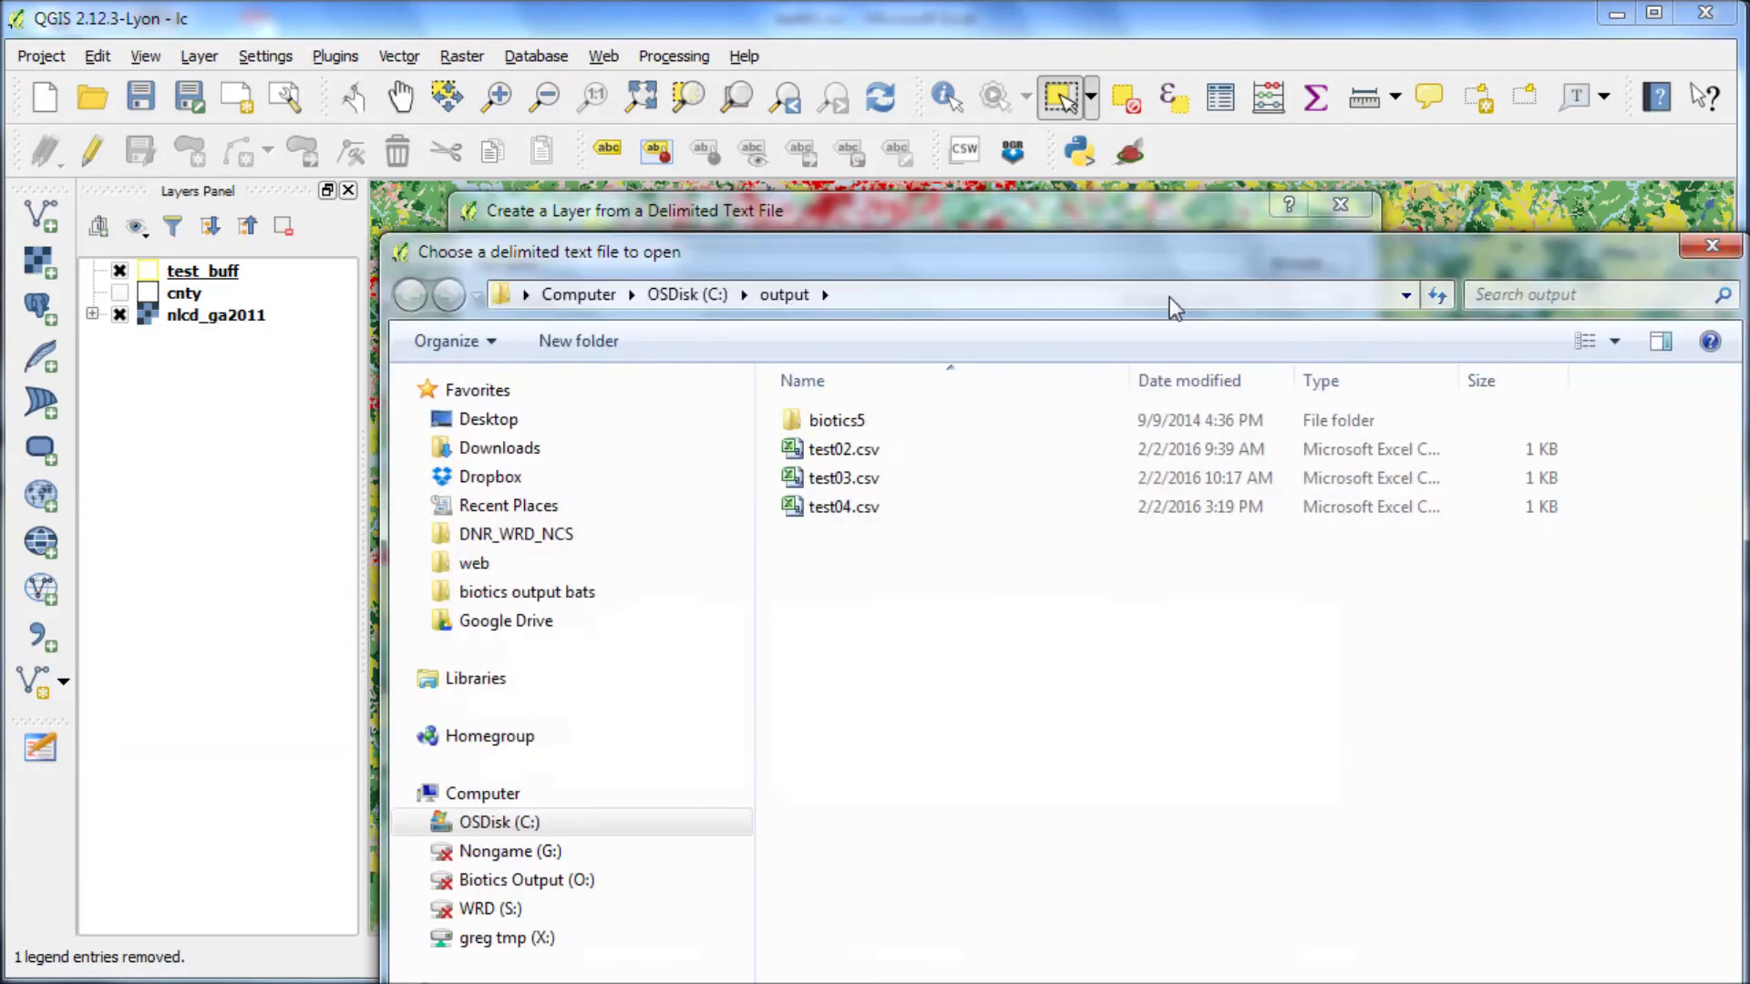
left_click(838, 508)
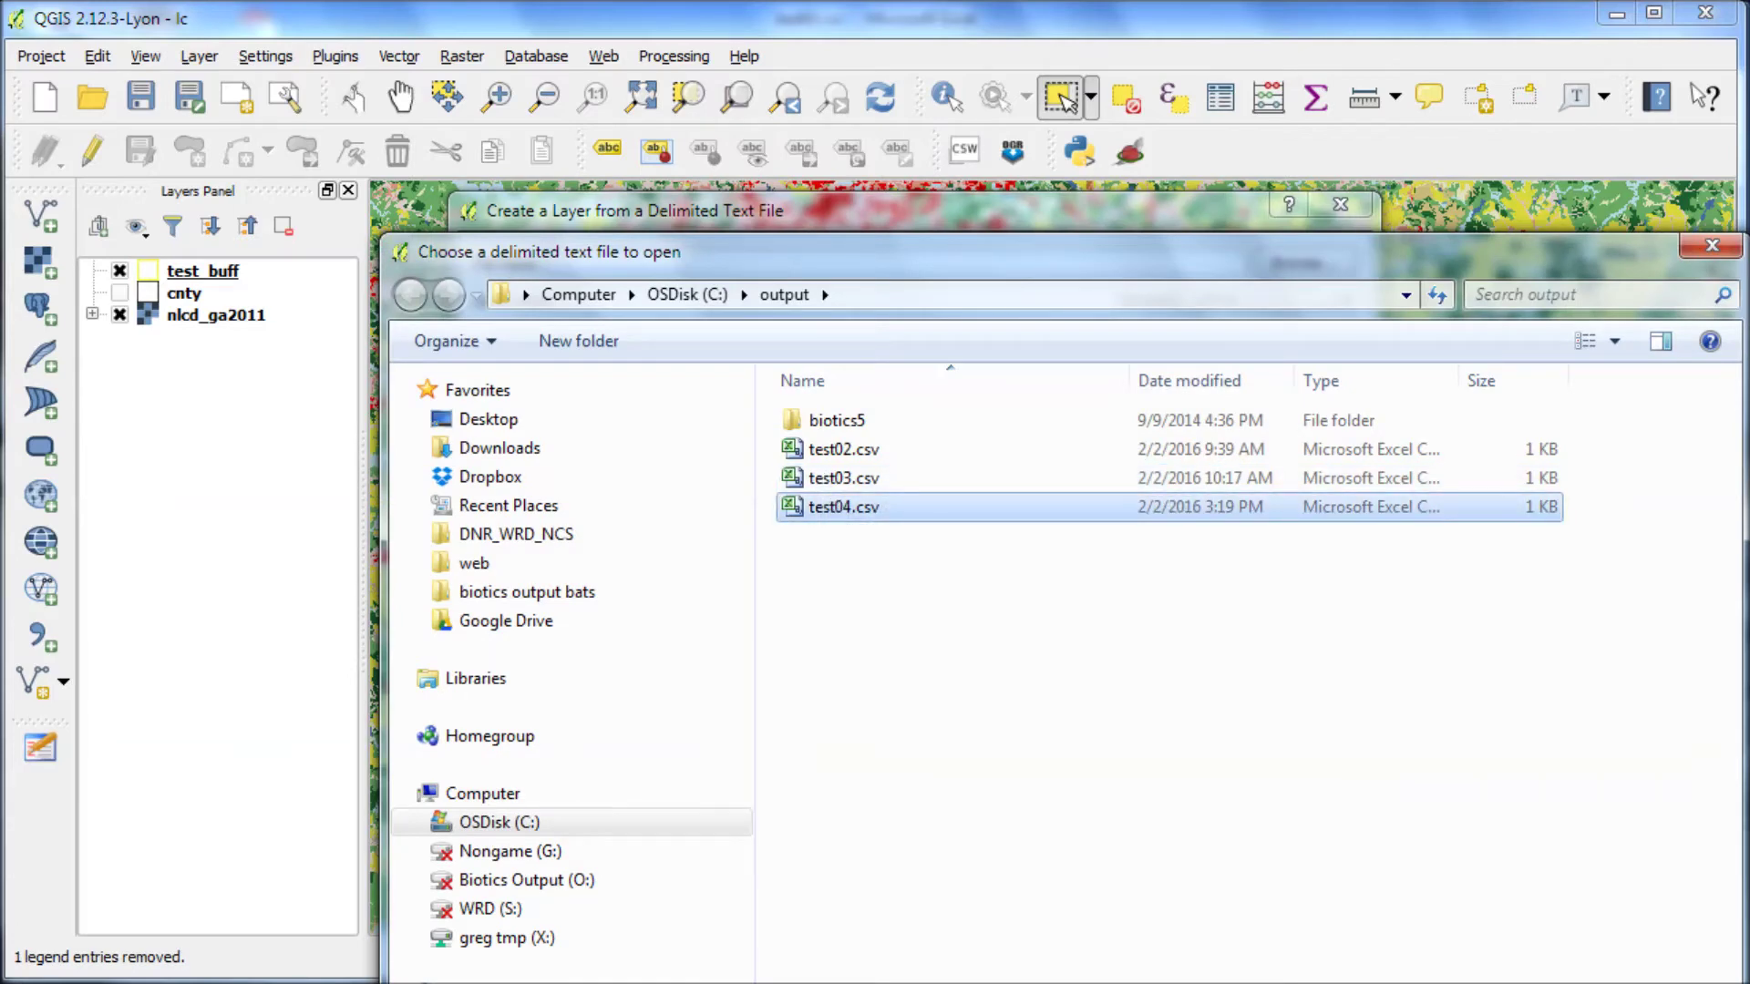
key("Return")
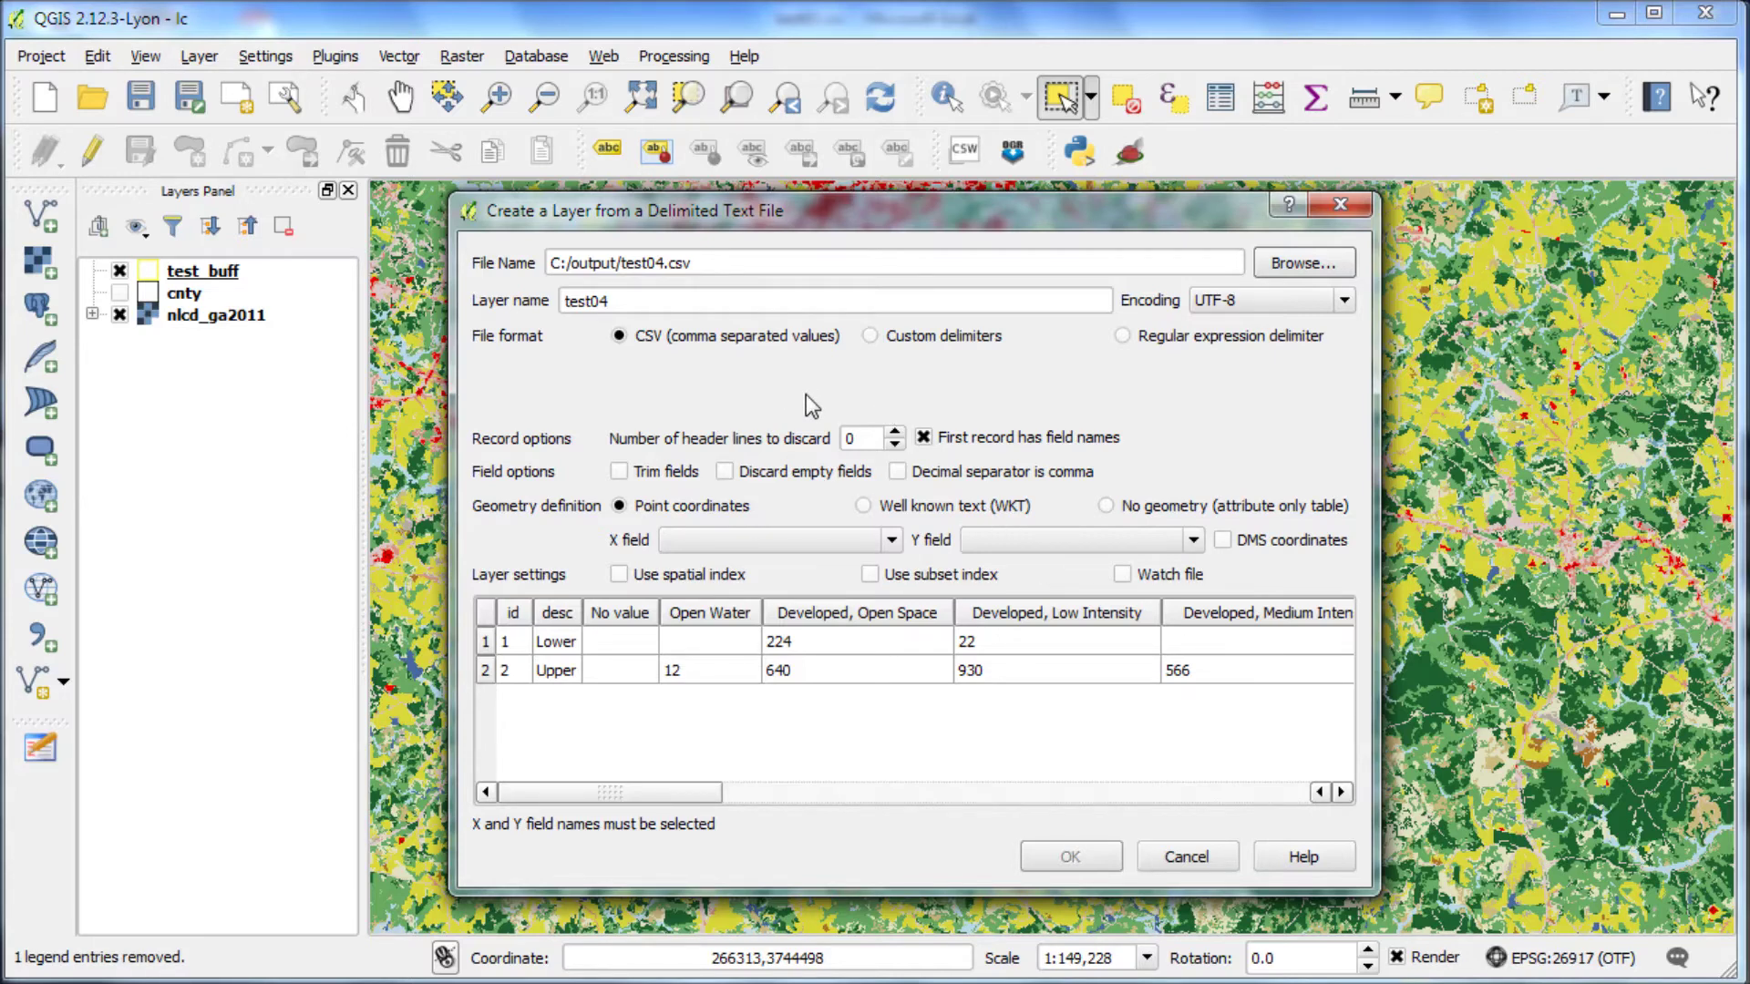
left_click(1106, 507)
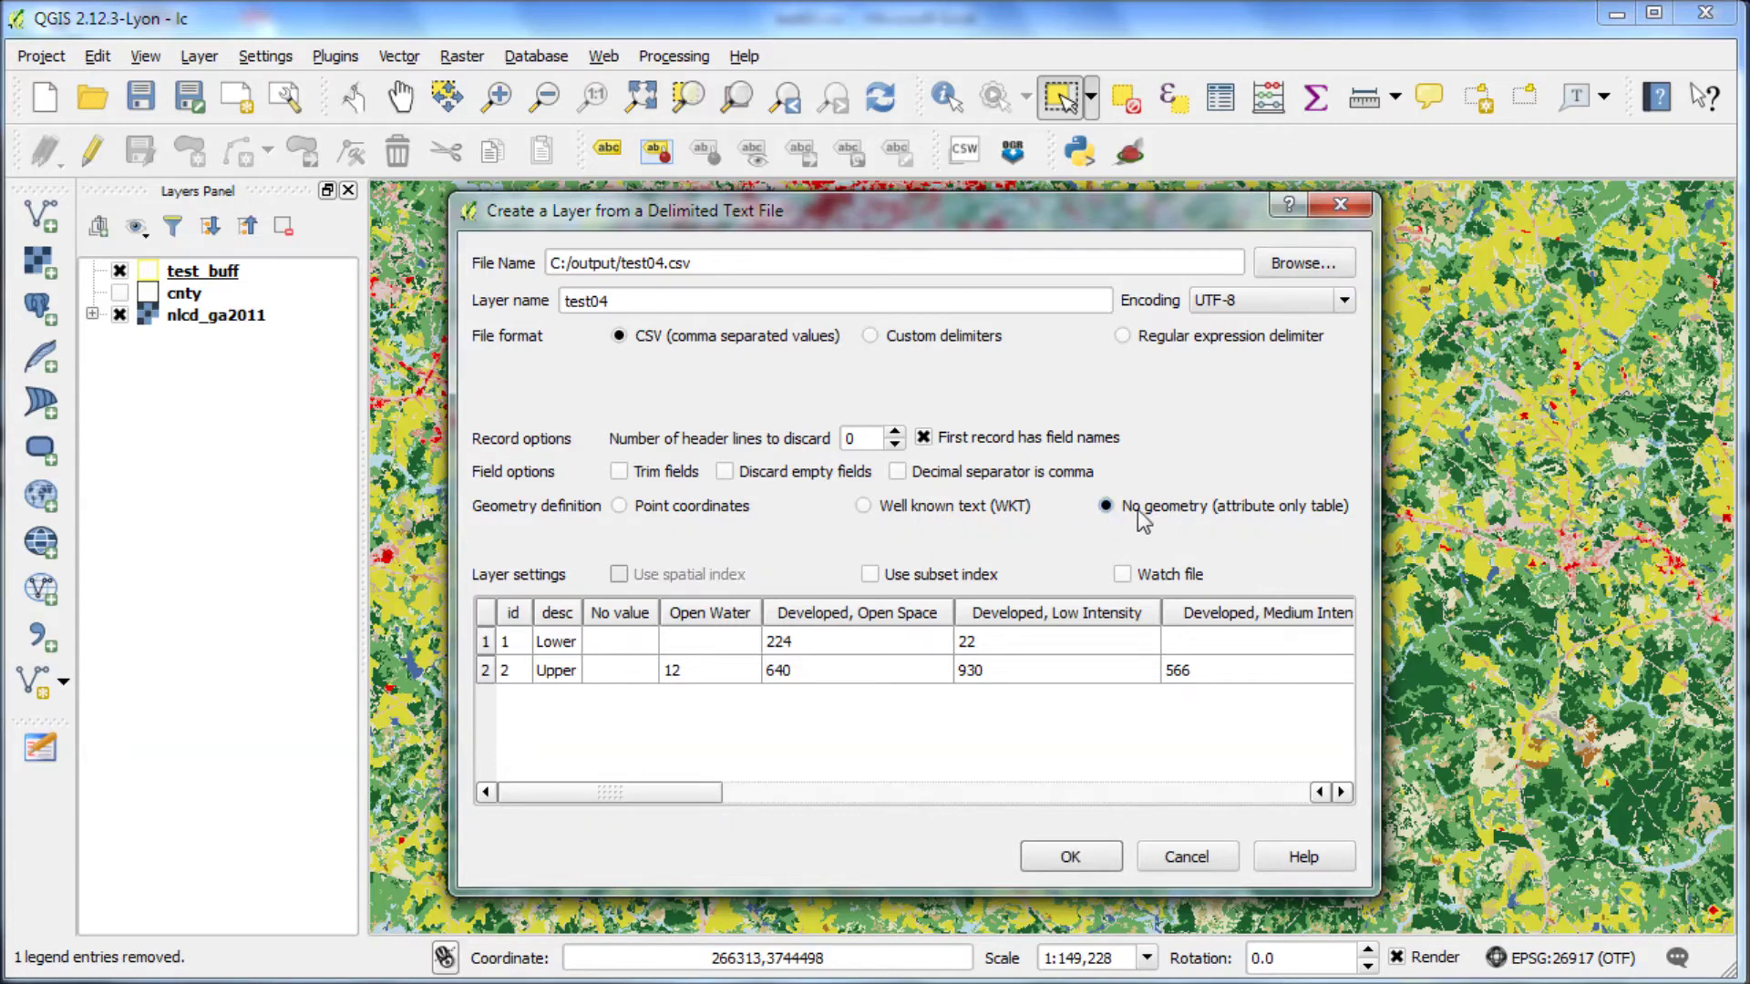
left_click(1071, 858)
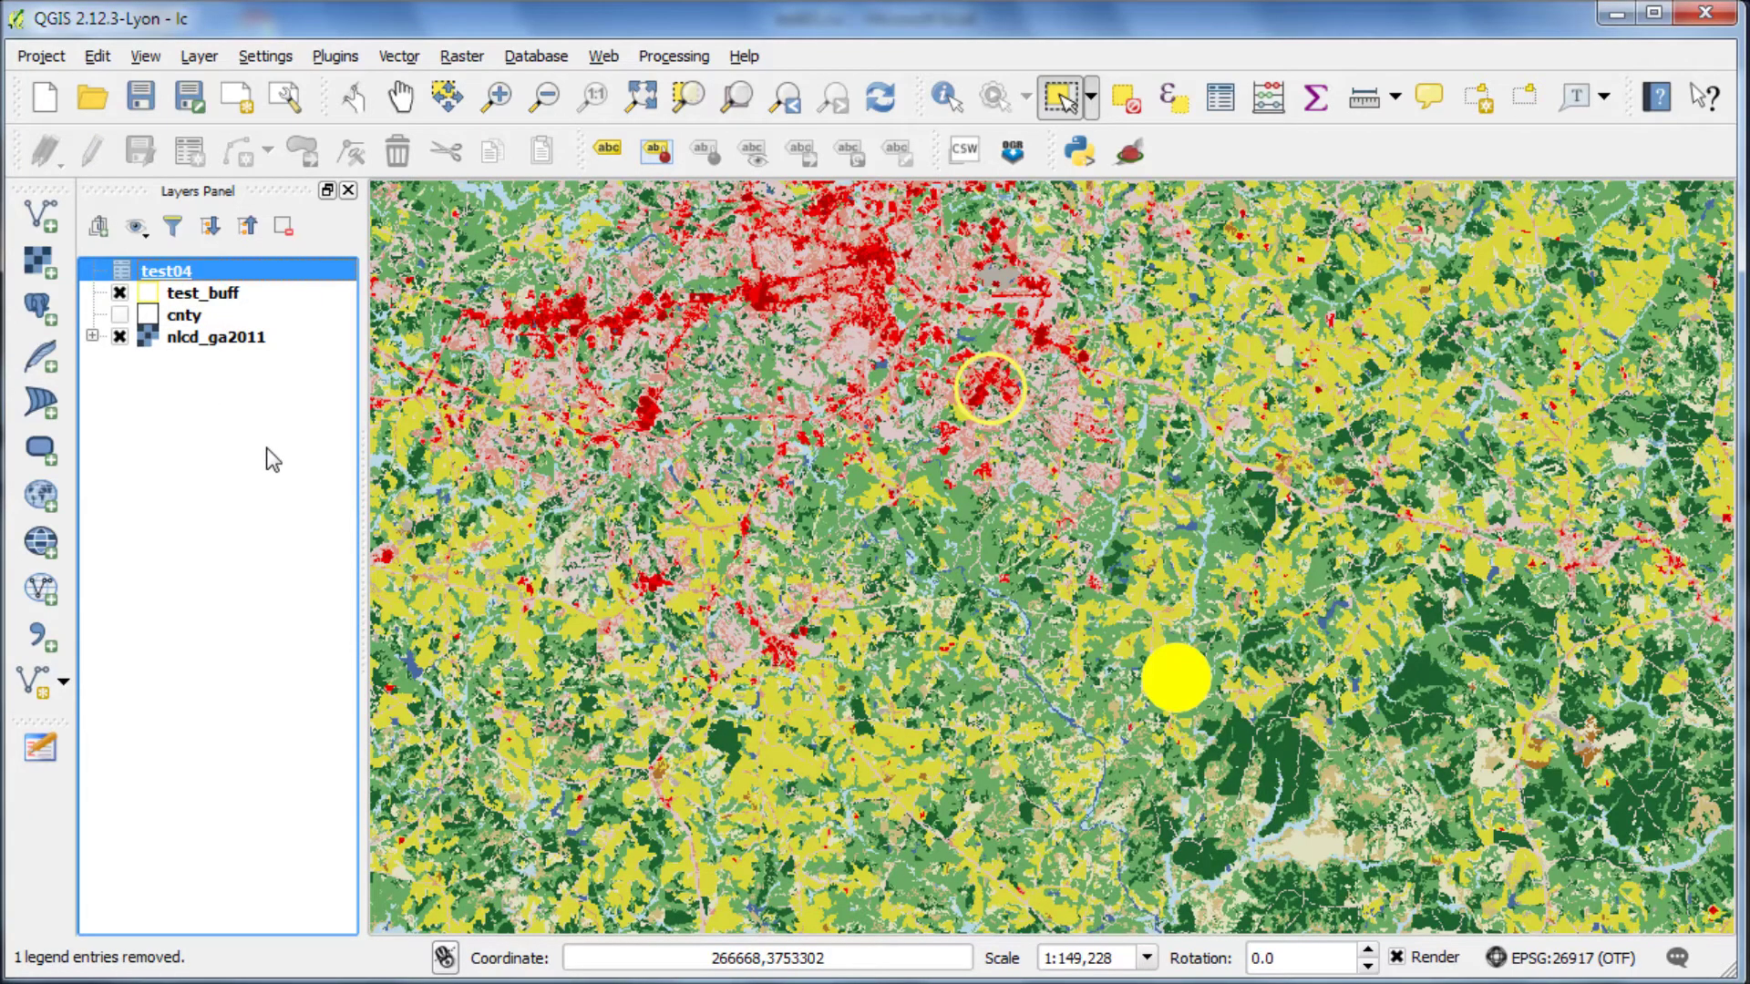
left_click(188, 298)
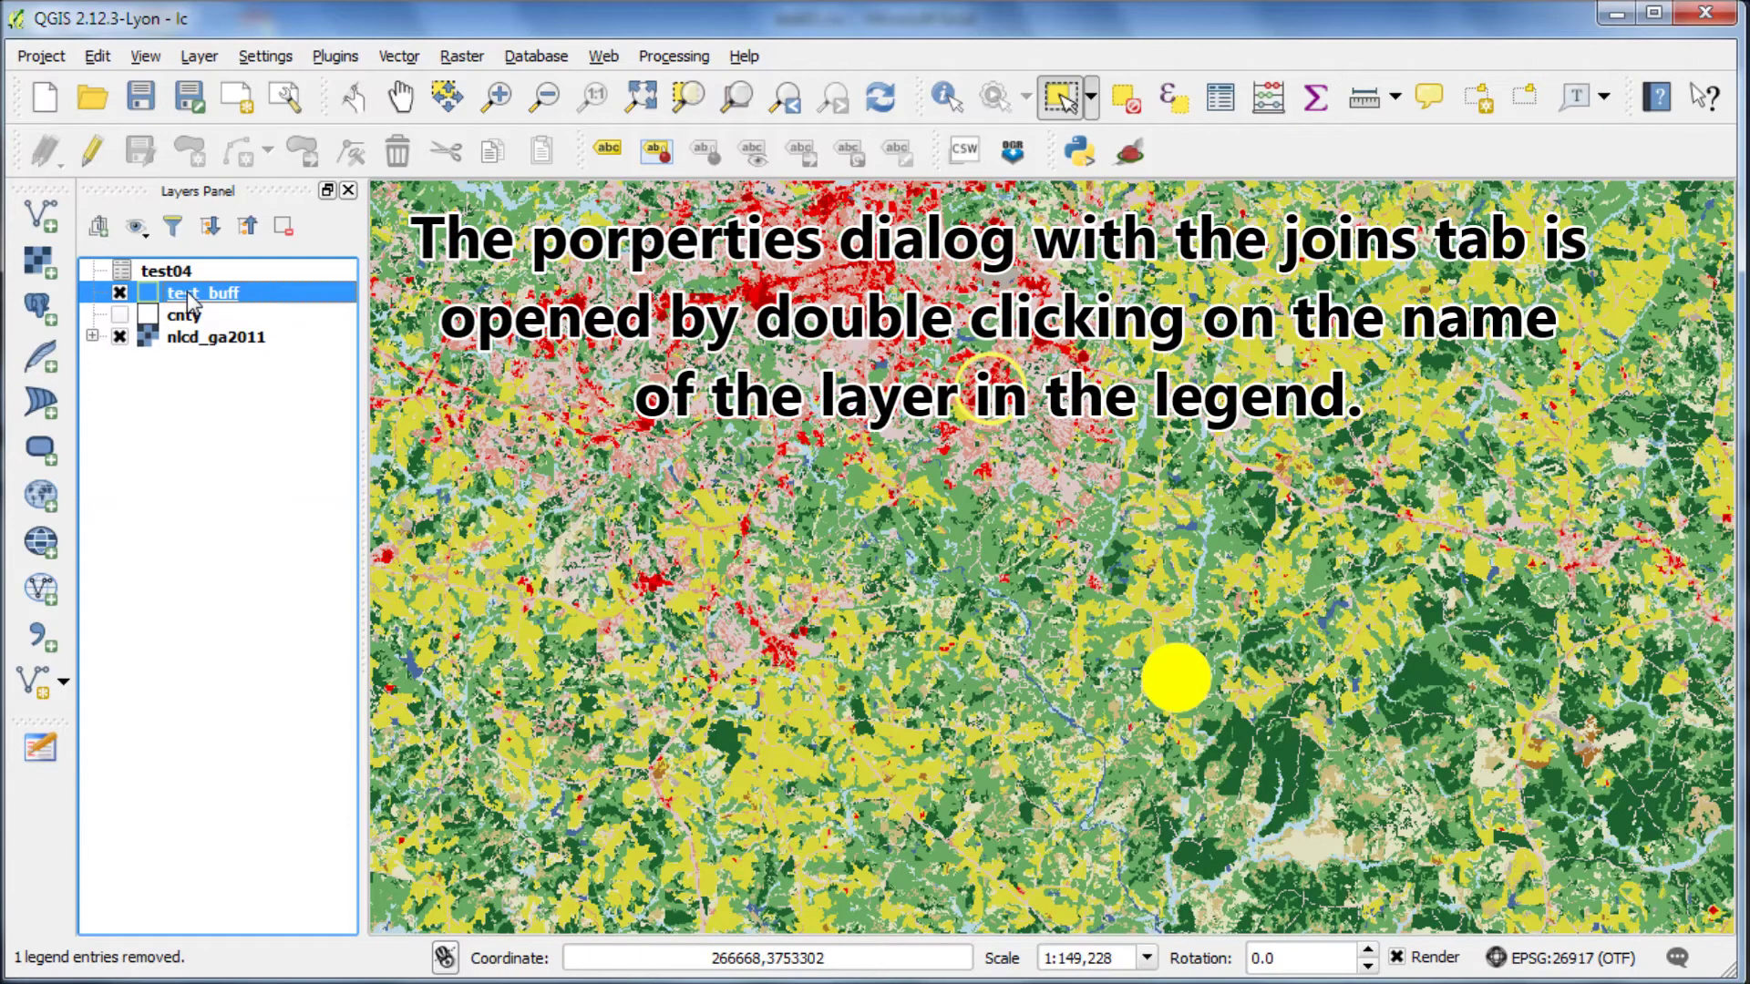
- Add a join from test04 to test_buff using id as both join and target field
double_click(188, 297)
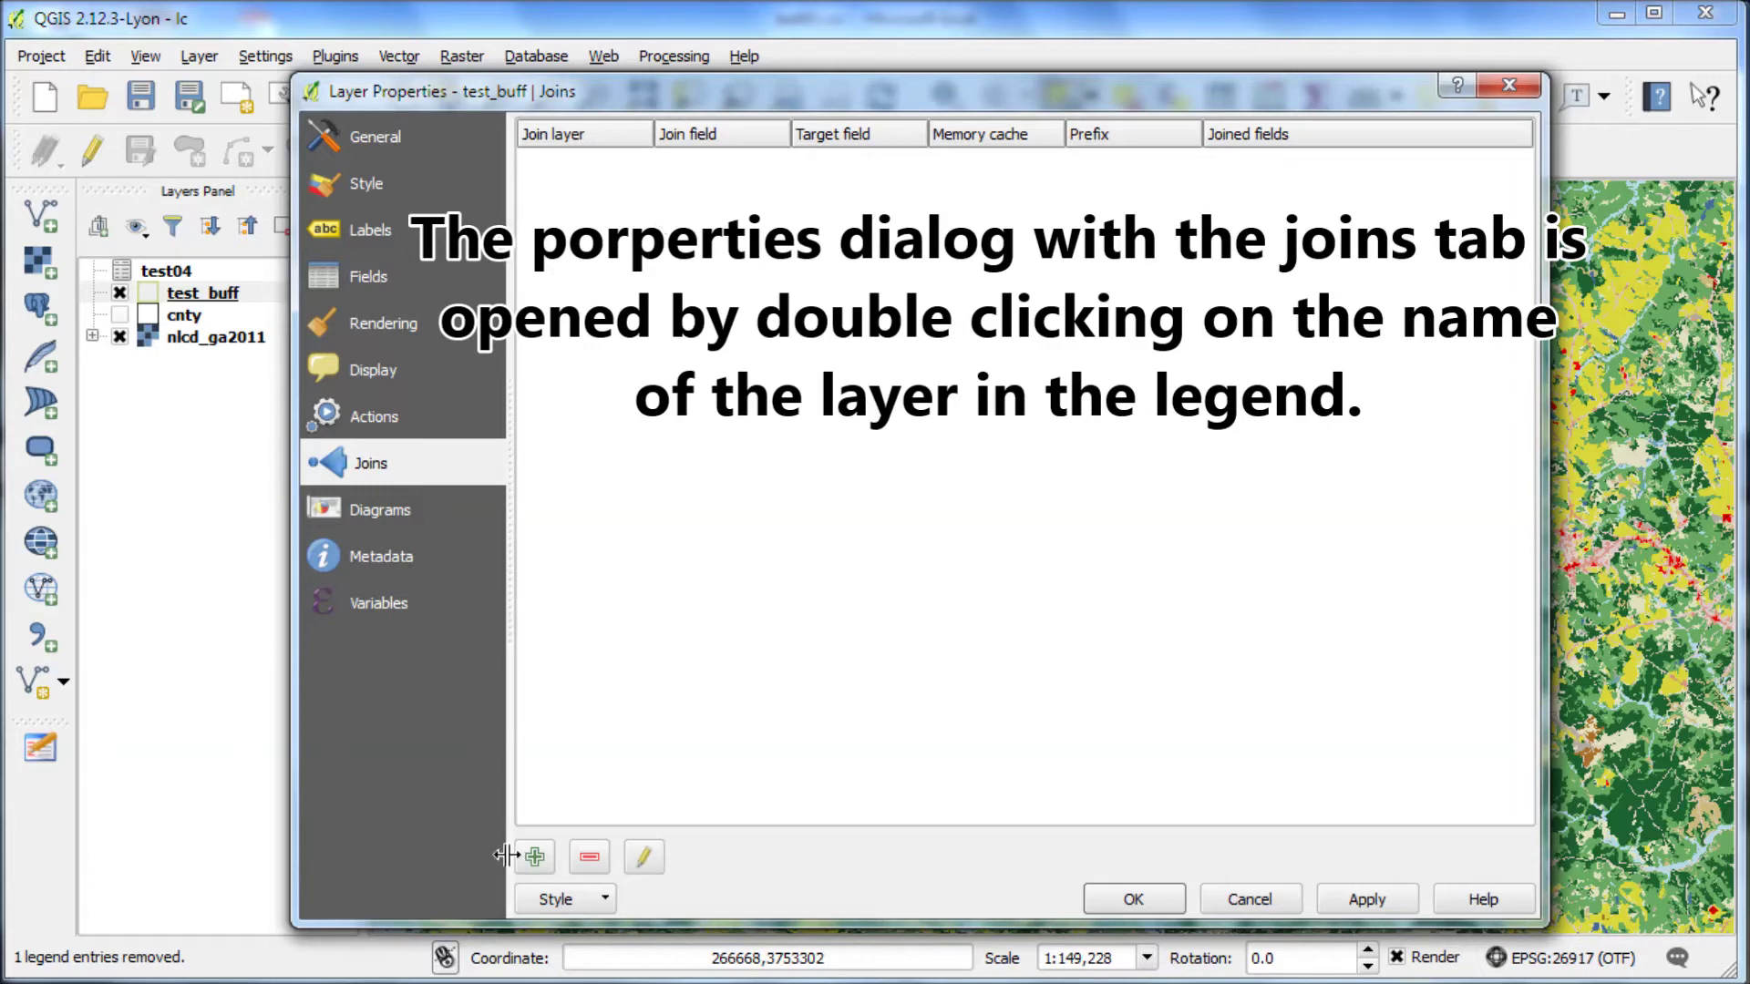
left_click(536, 860)
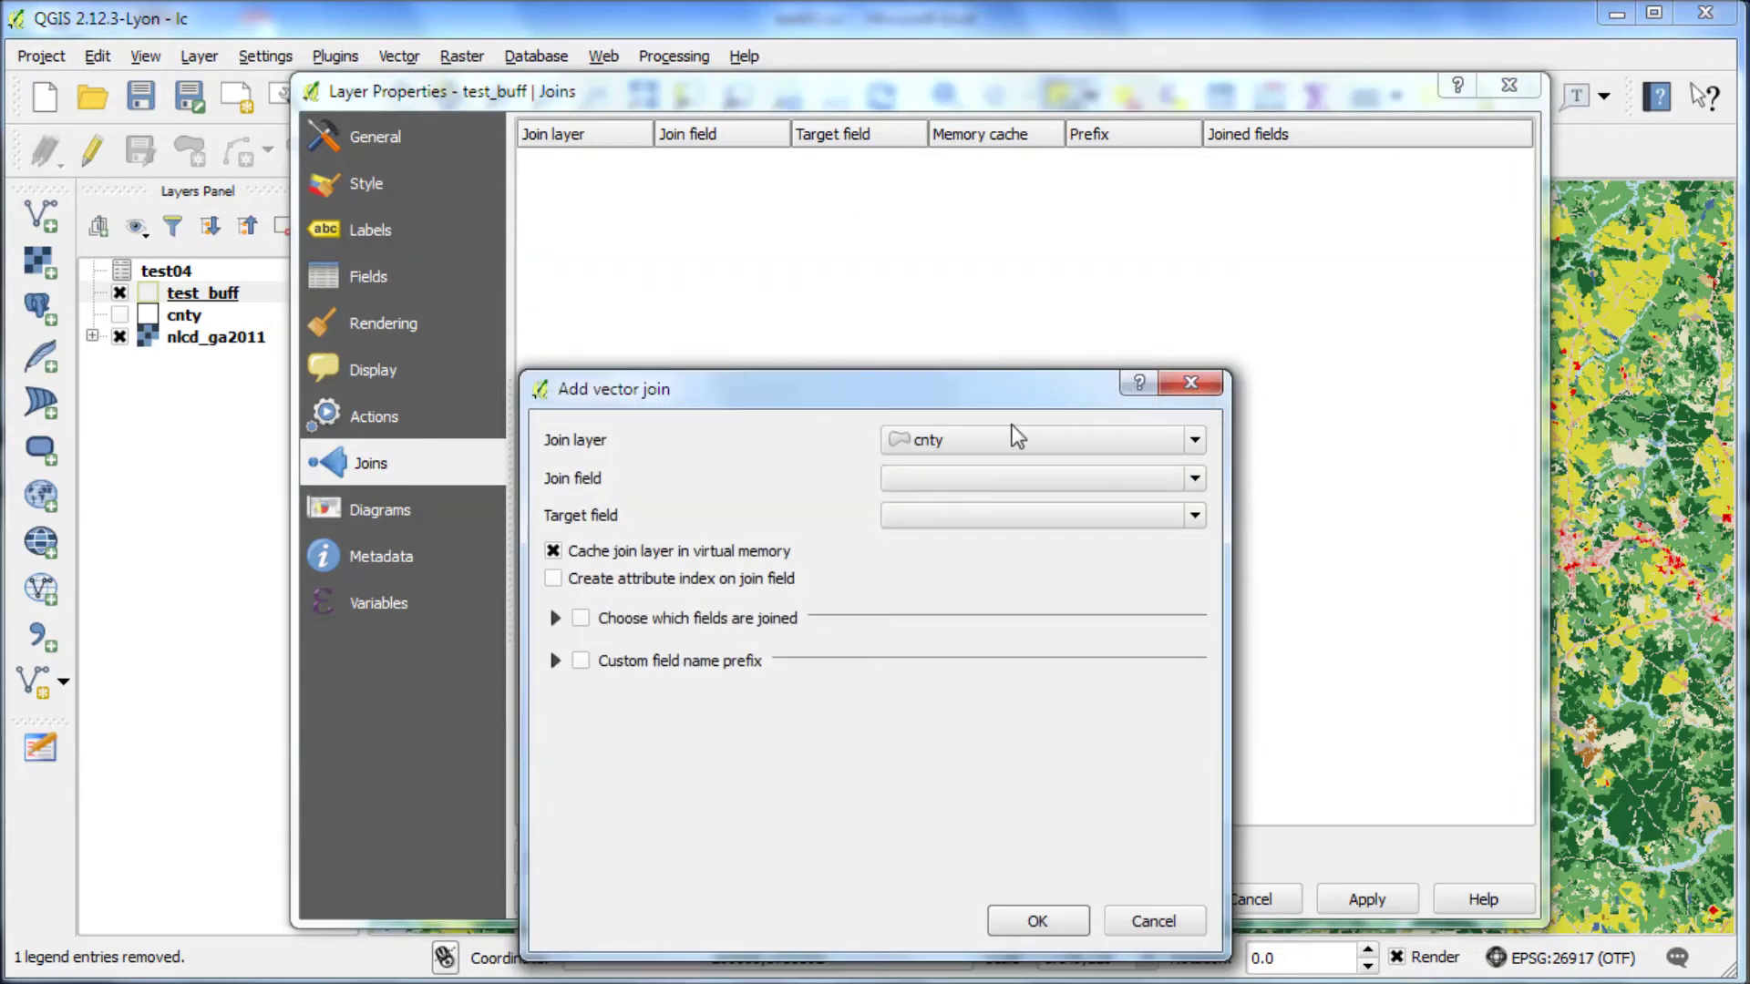
left_click(992, 437)
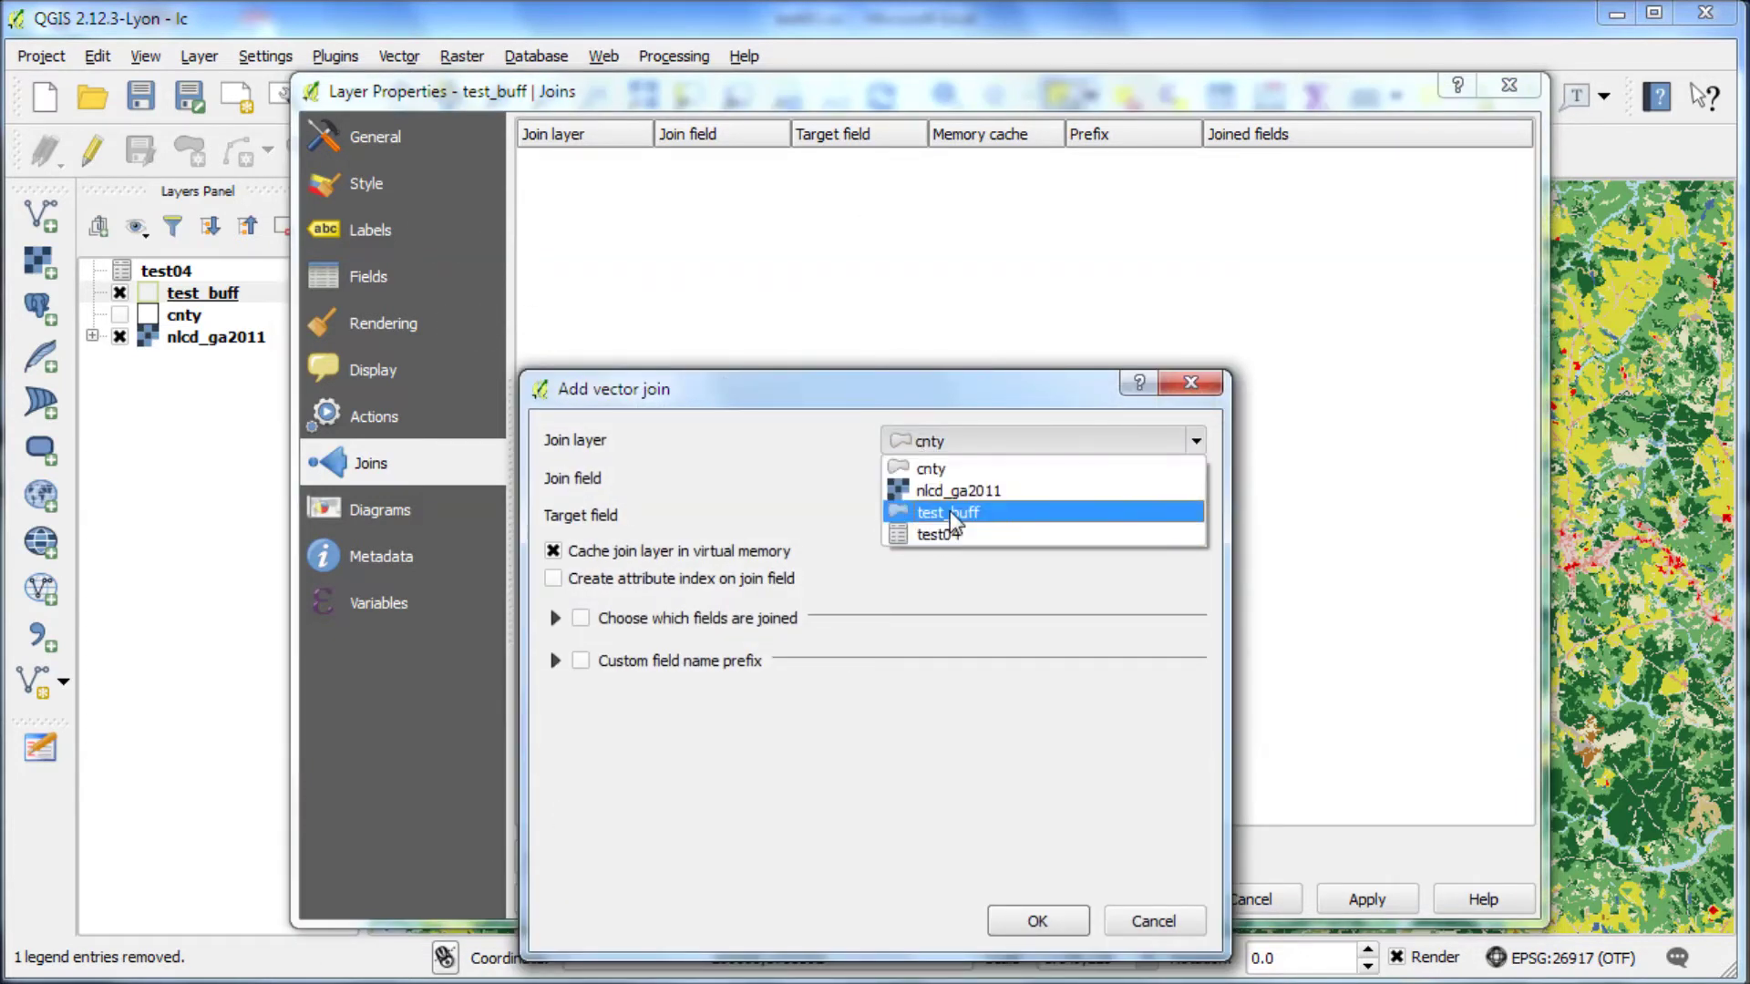
left_click(926, 534)
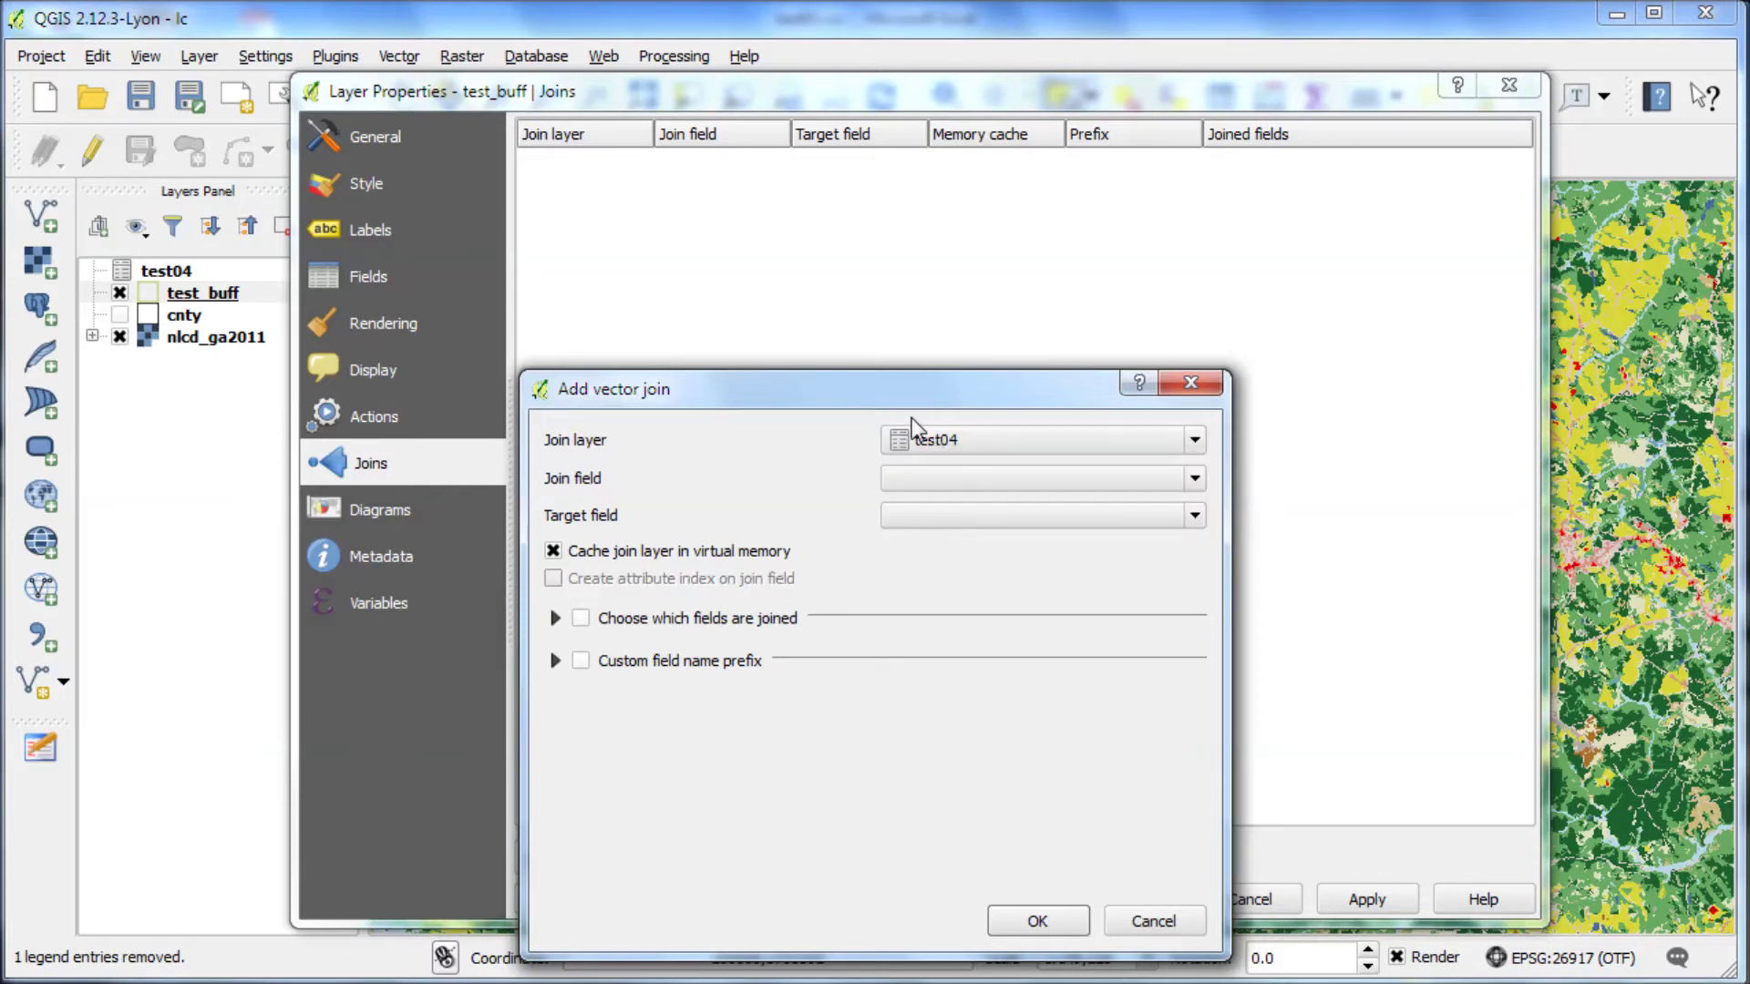
left_click(1194, 478)
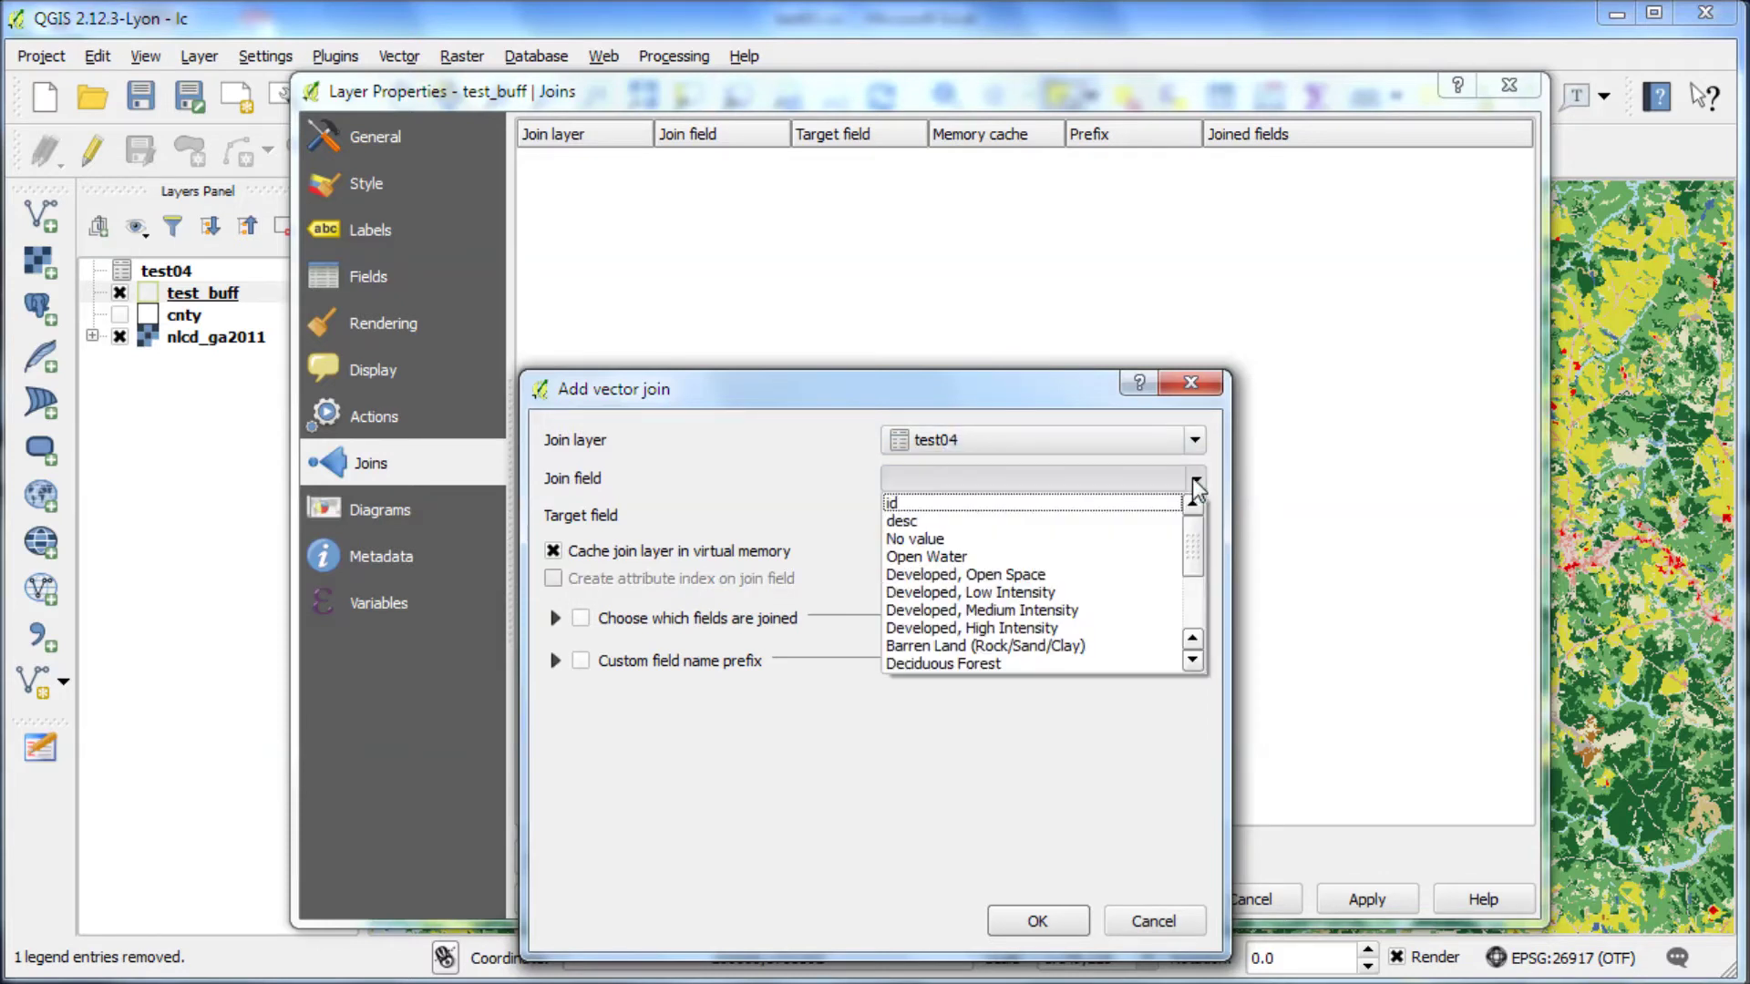
left_click(901, 505)
left_click(975, 516)
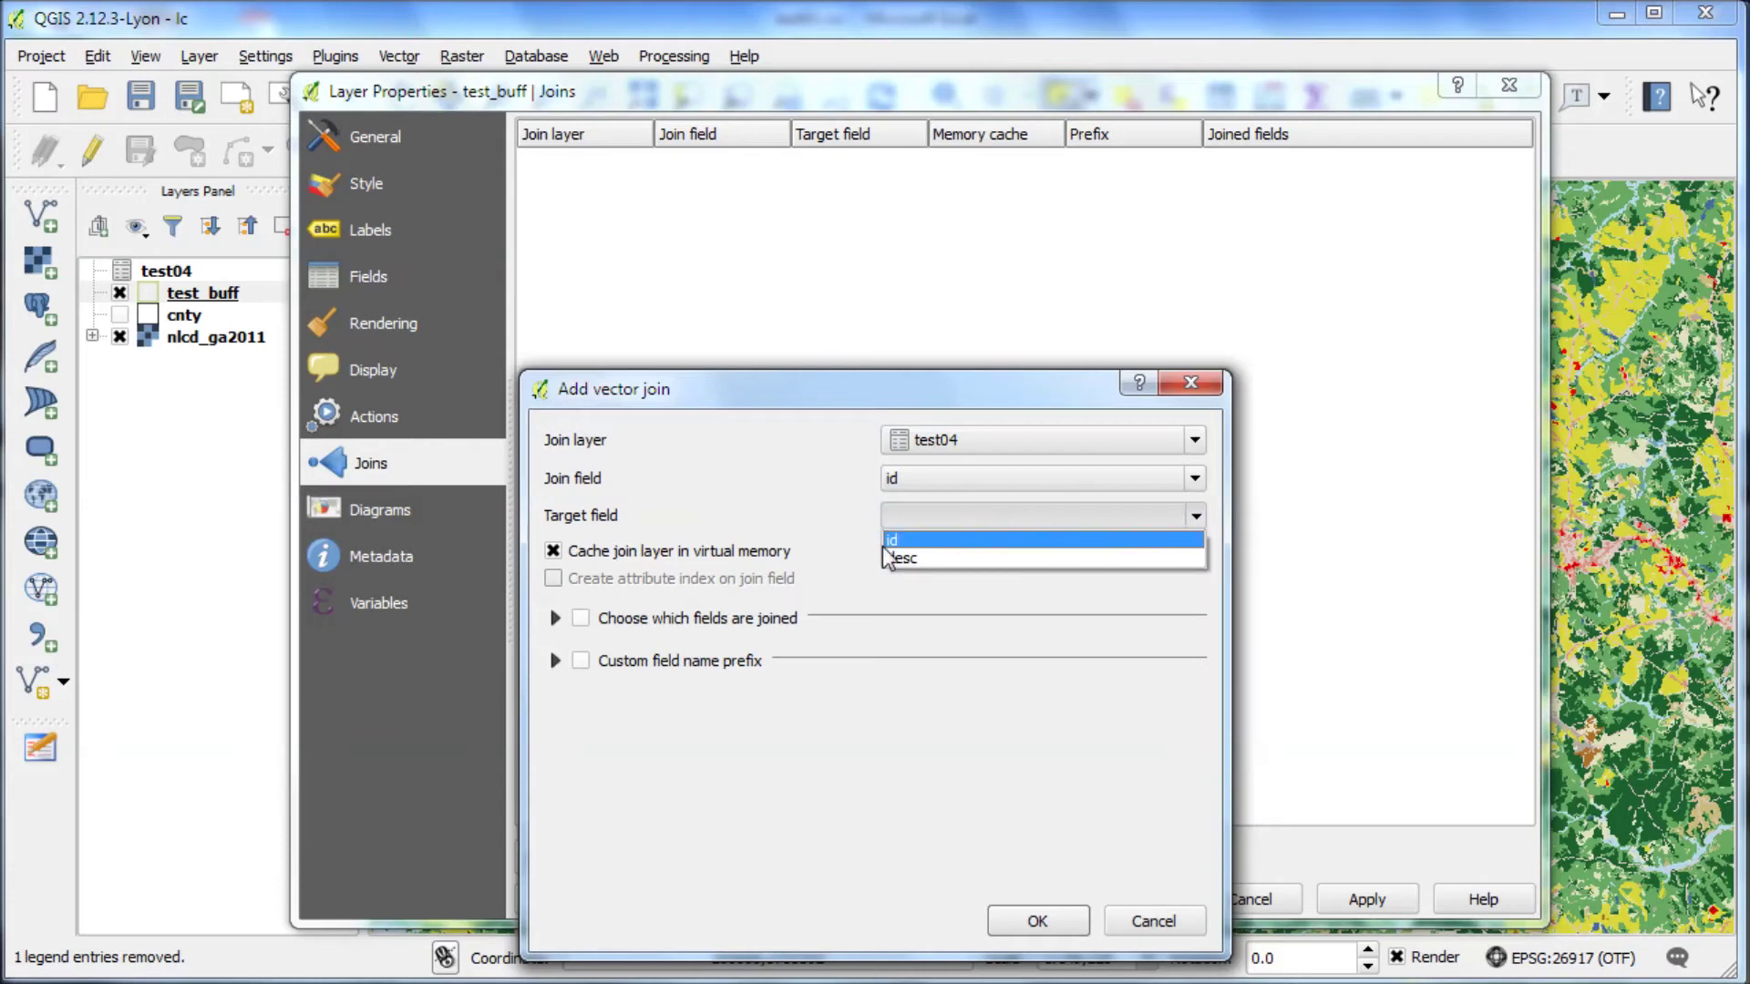
left_click(896, 541)
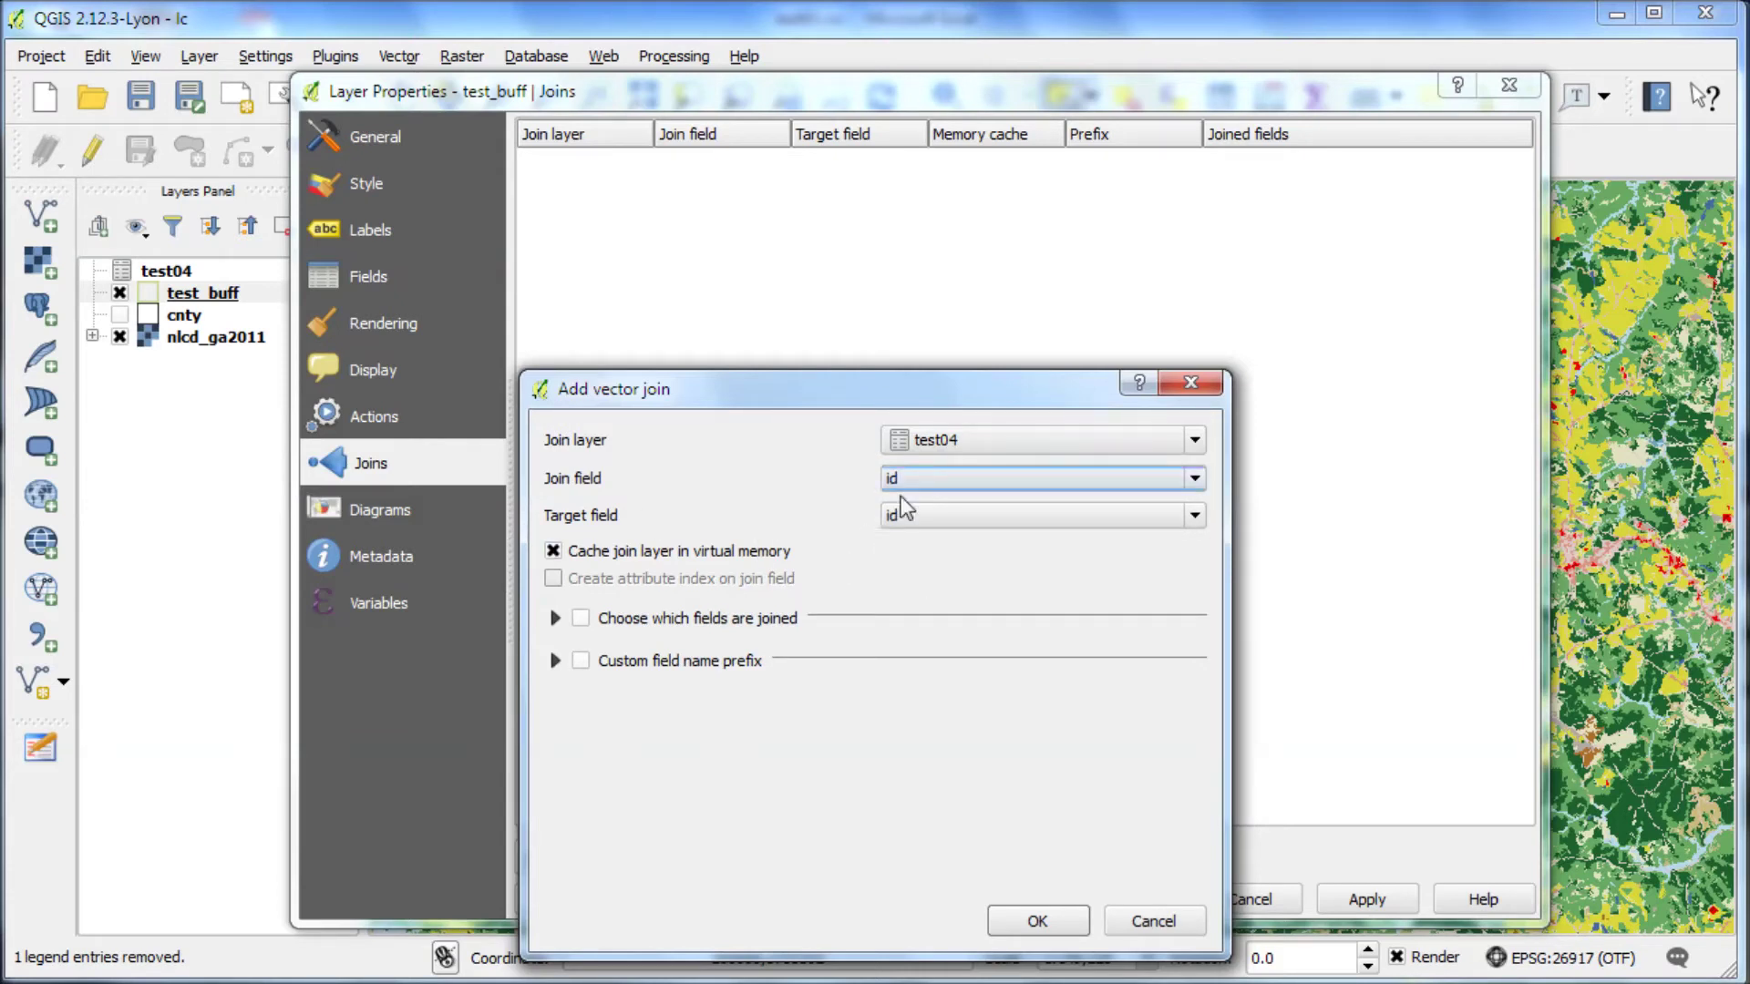
left_click(1037, 921)
left_click(1128, 900)
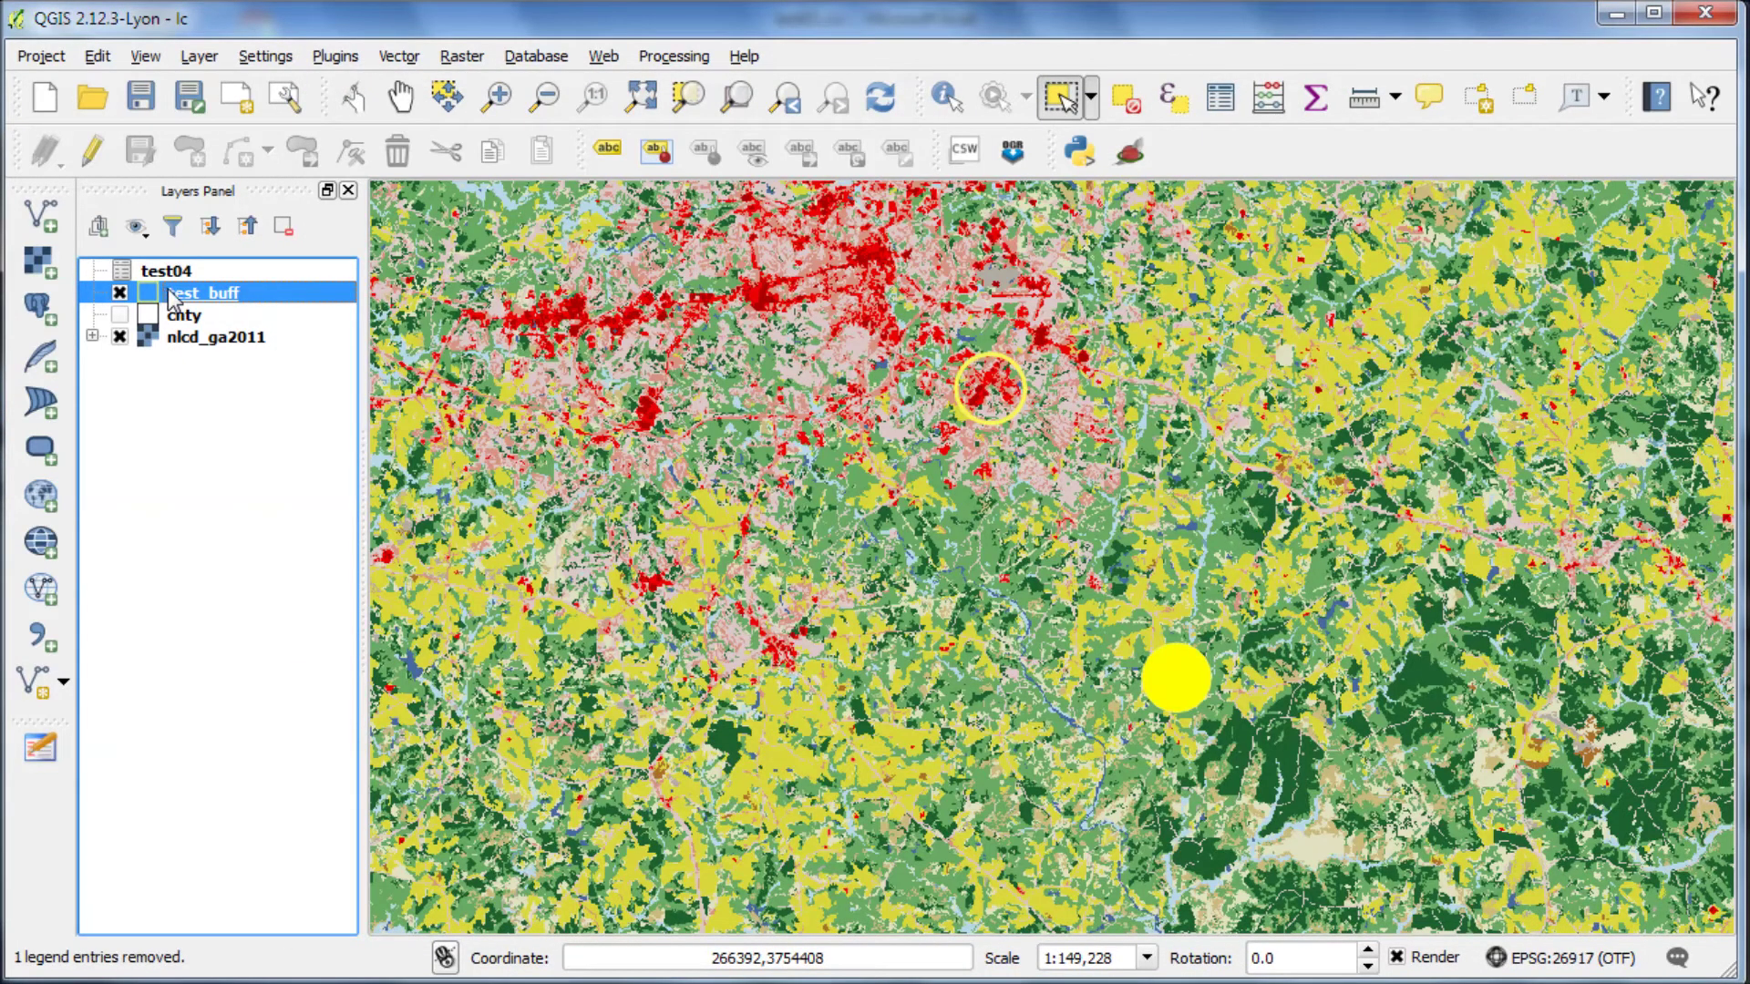
left_click(1220, 97)
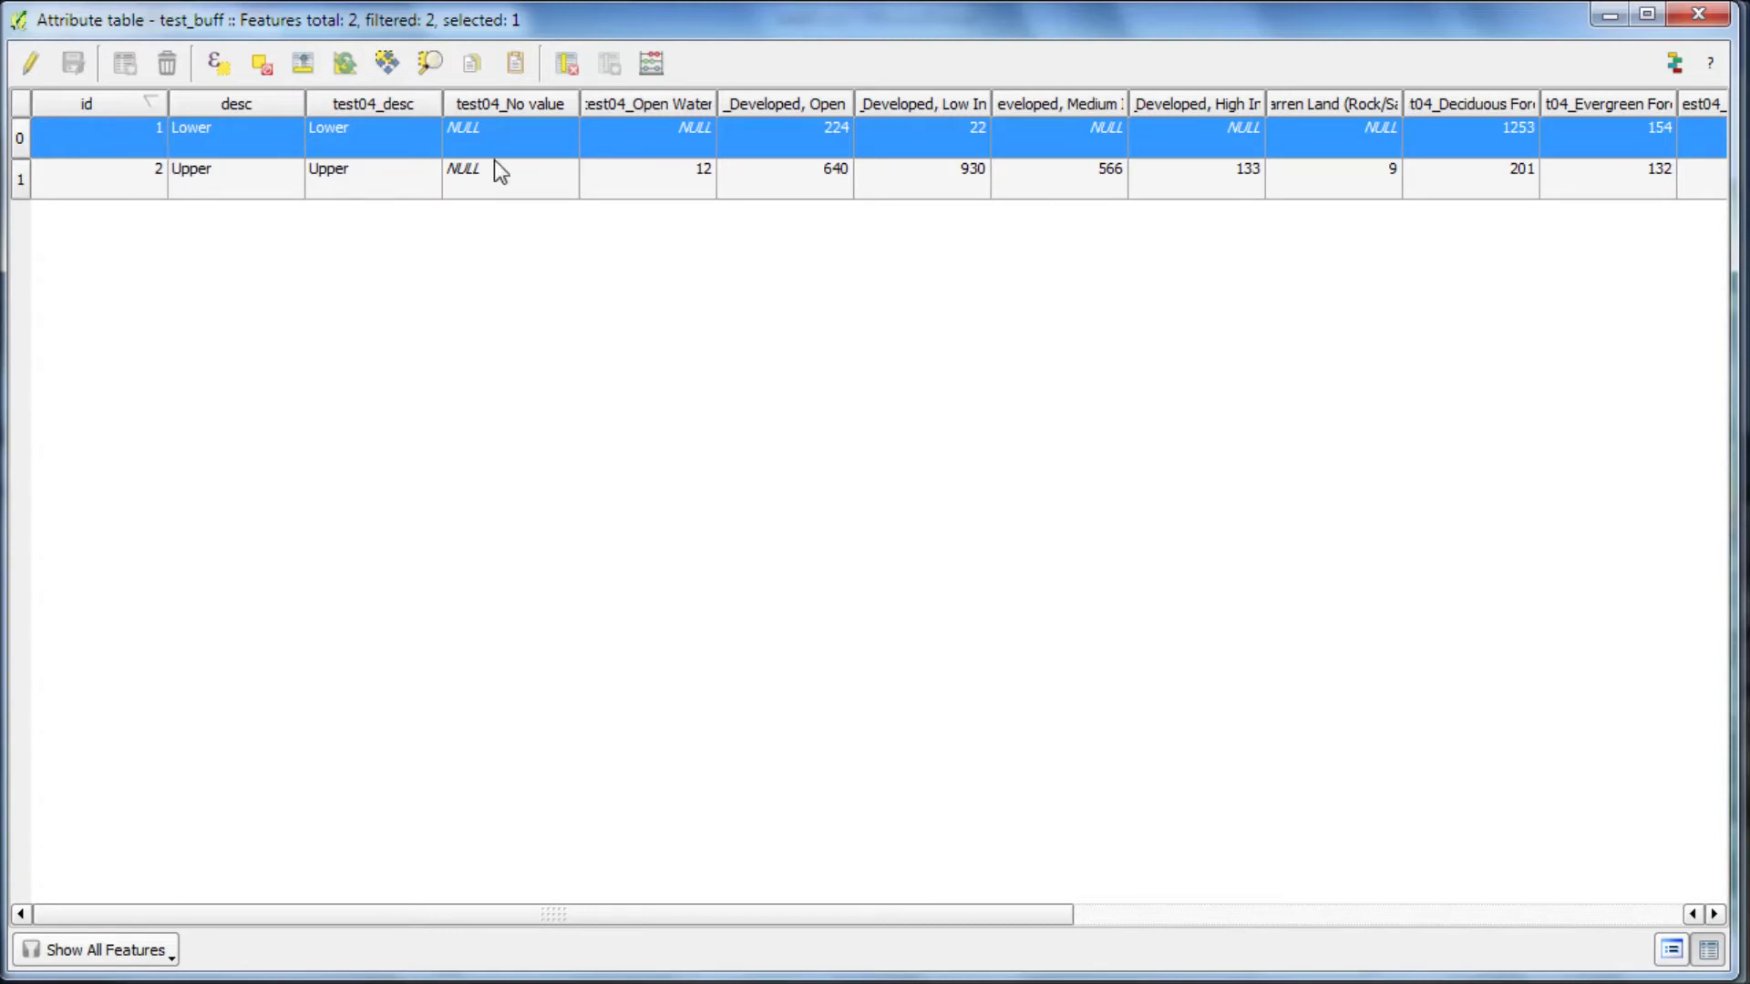
left_click(1613, 917)
left_click_drag(1638, 915, 1027, 914)
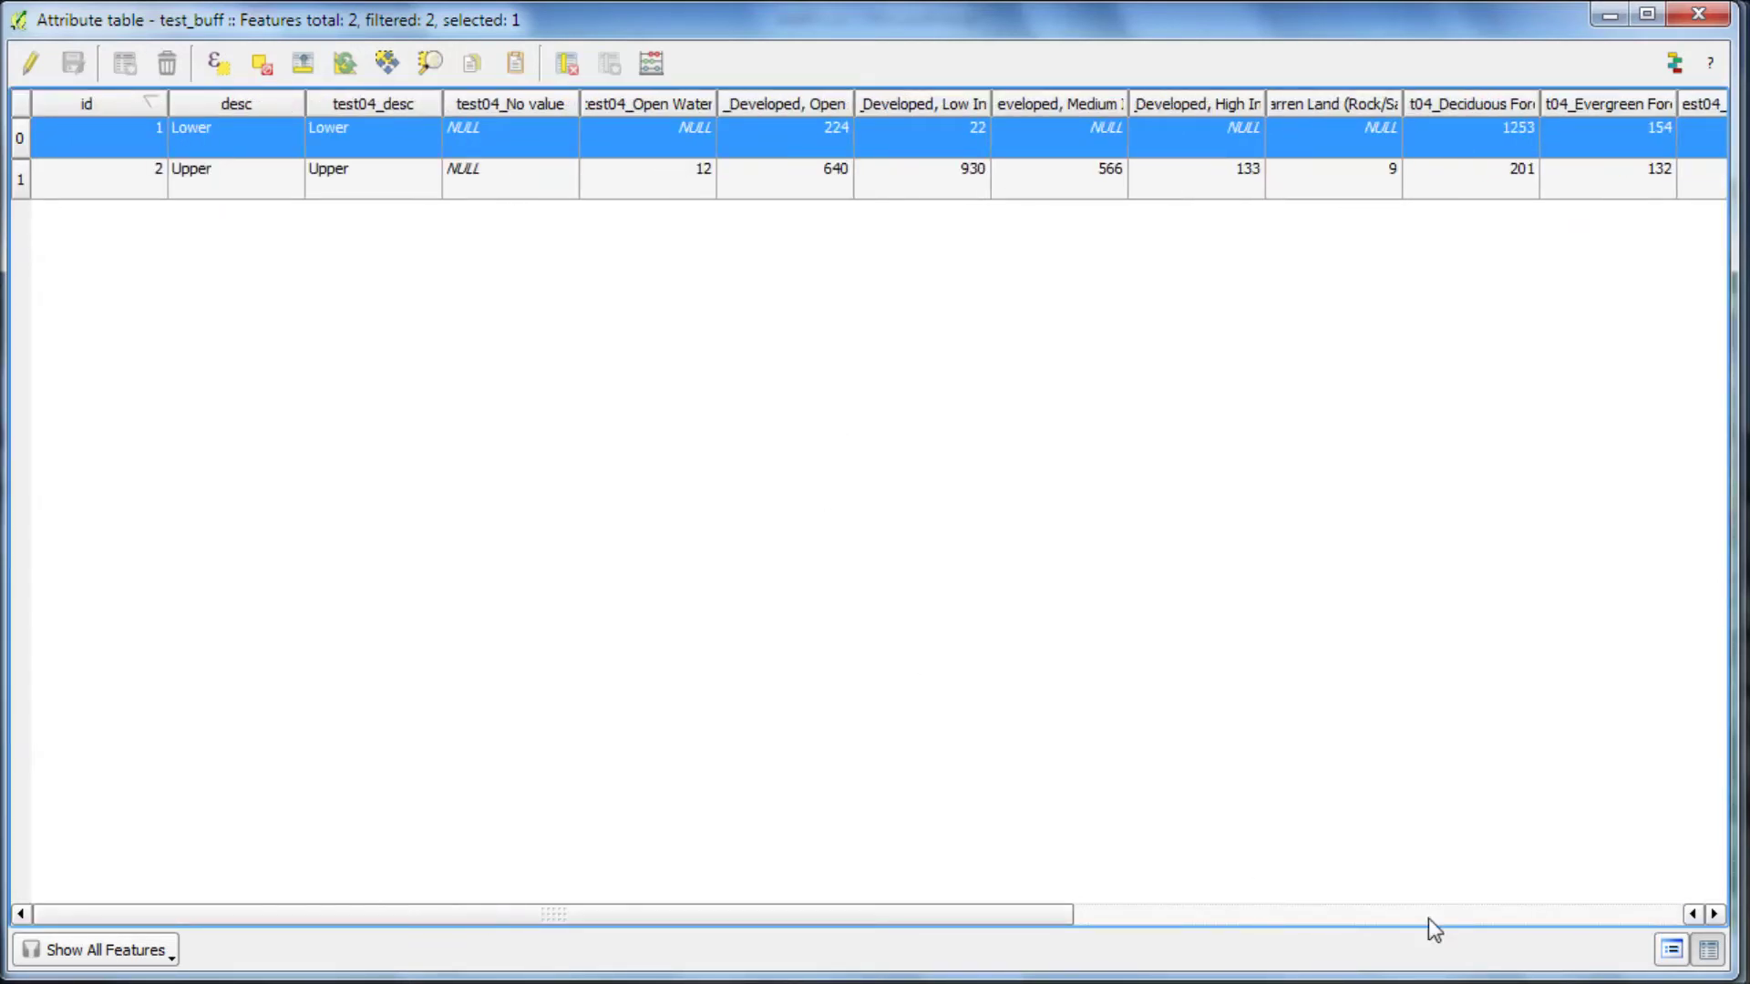
left_click(1695, 16)
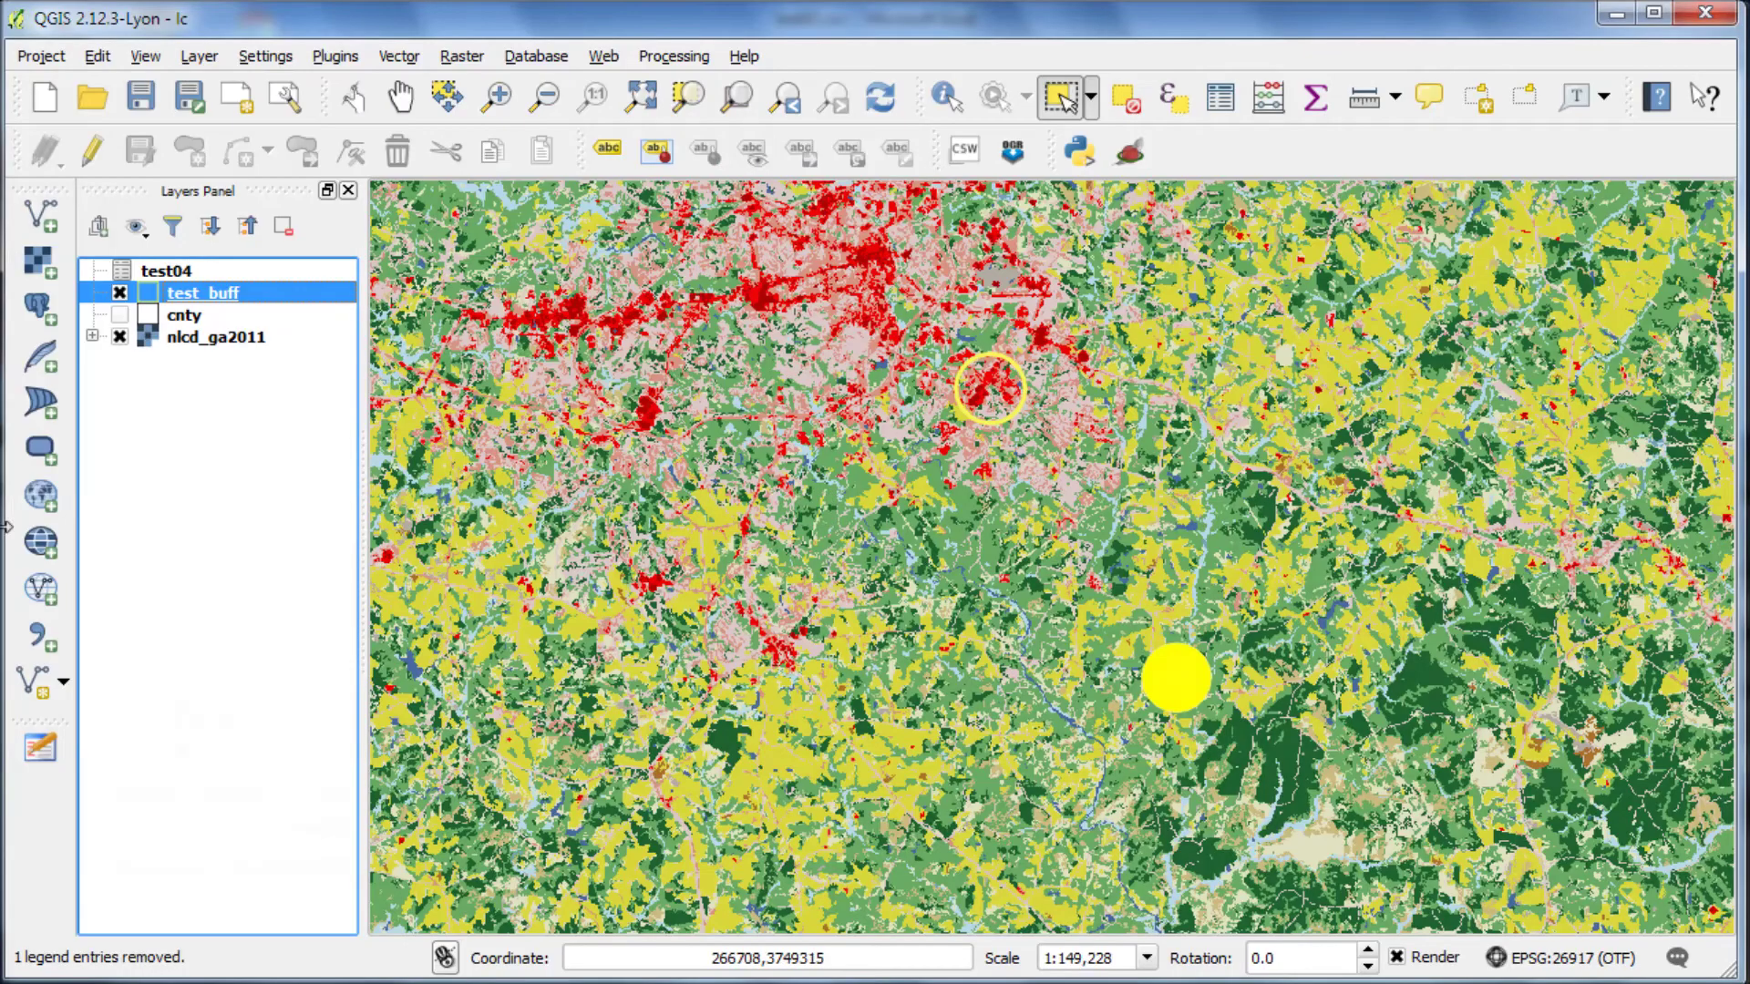